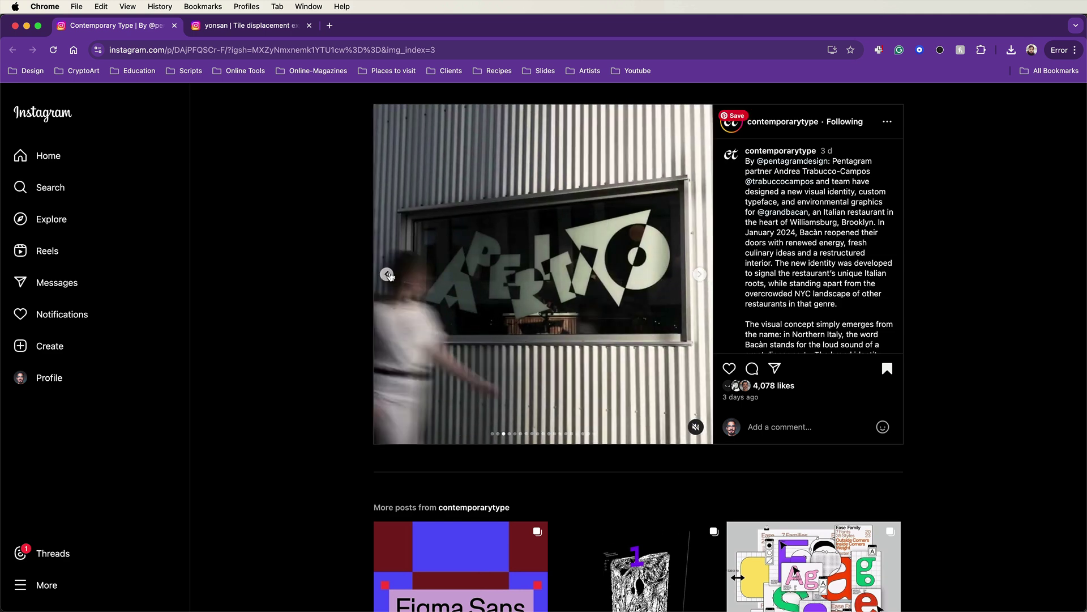
# Examine the first slide of the contemporarytype post and the tile displacement post as kinetic type references
pyautogui.click(387, 275)
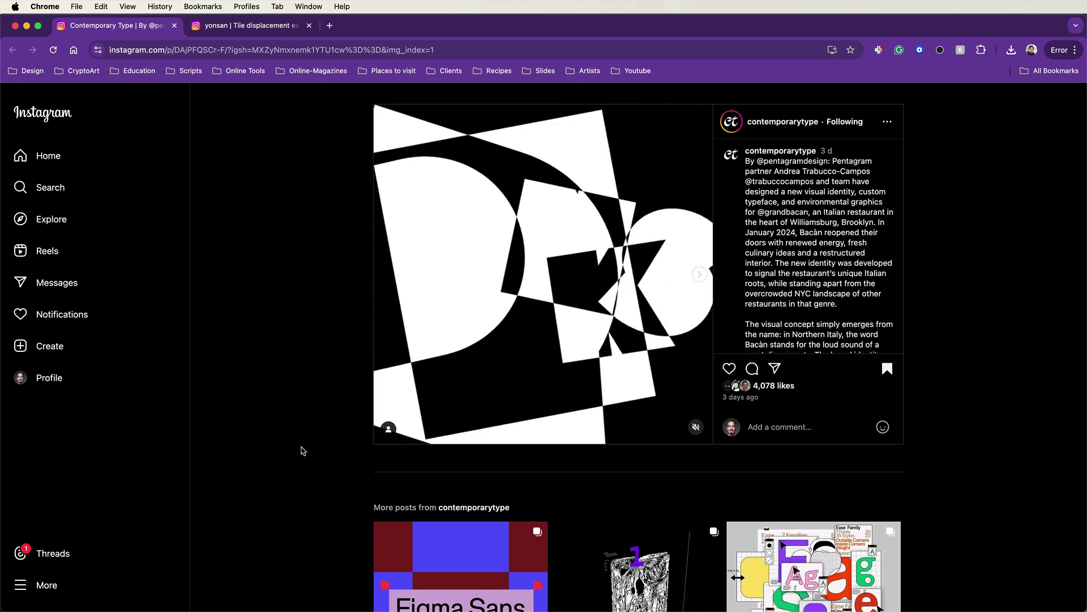
pyautogui.moveTo(335, 609)
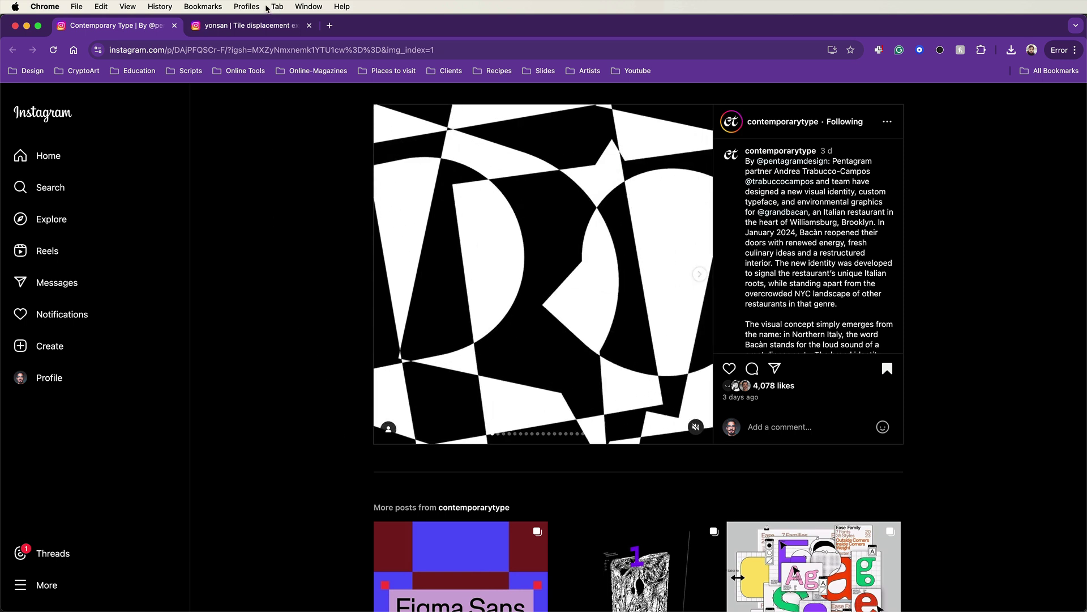
pyautogui.click(258, 28)
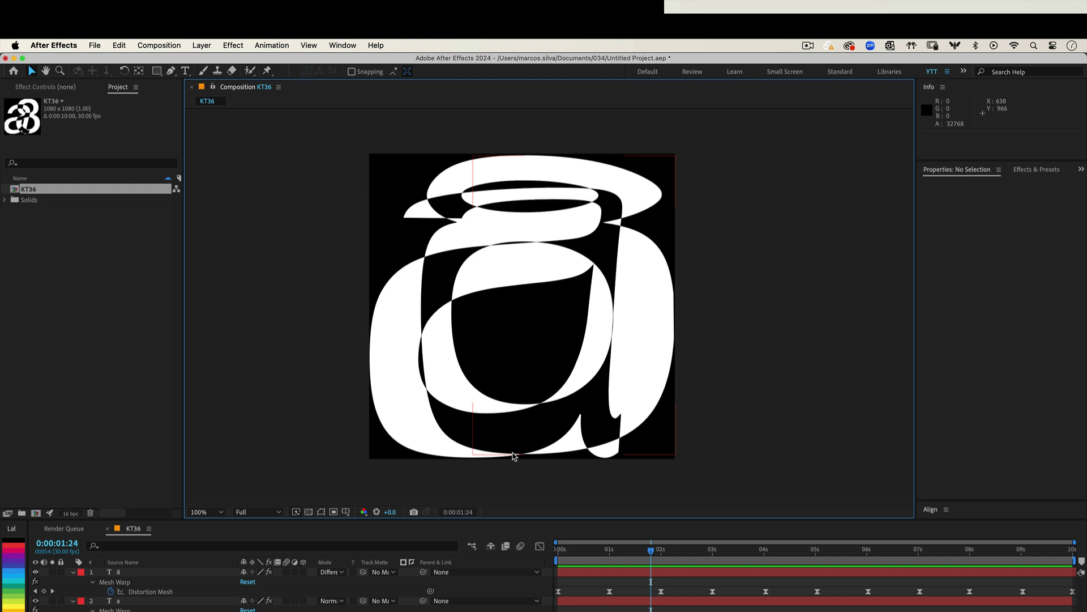
# In After Effects, create a composition named KineticType at 1080 × 1080 px, 30 fps and 10 seconds long
pyautogui.click(36, 513)
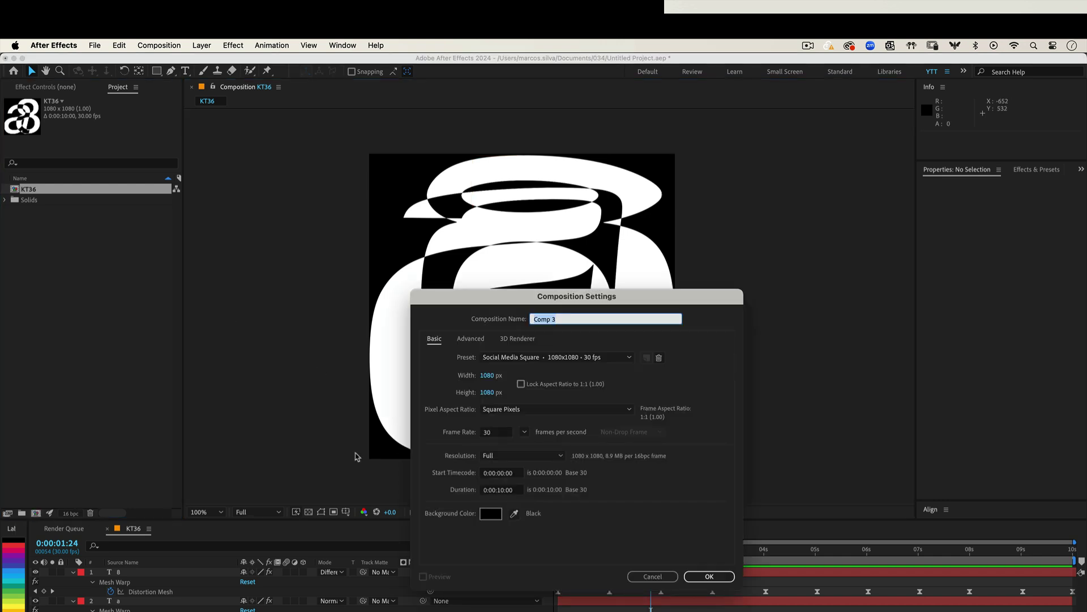
pyautogui.write('KineticTypwe')
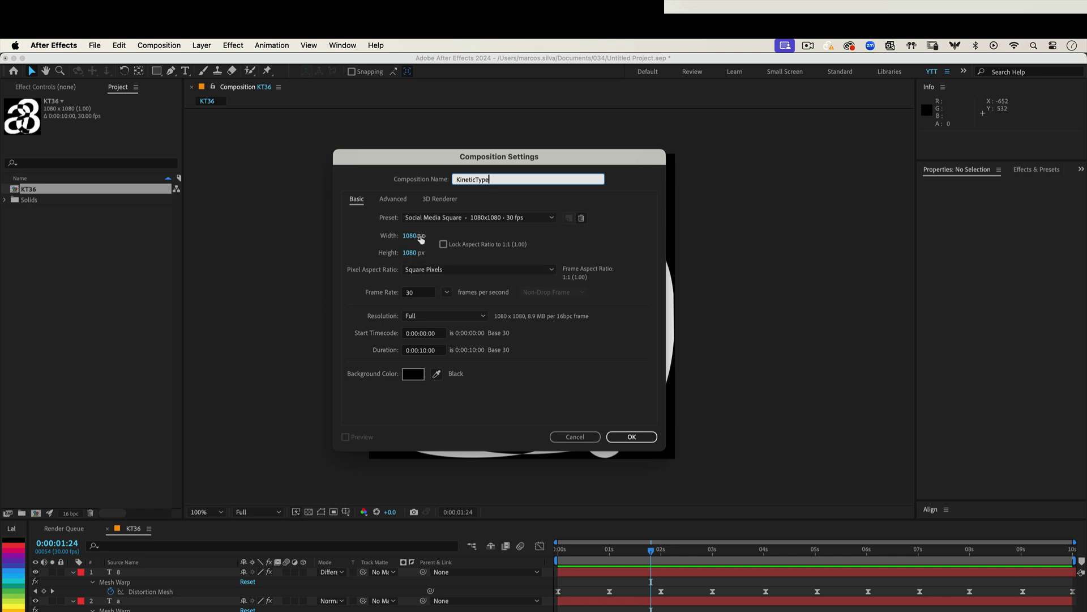
pyautogui.click(410, 235)
pyautogui.click(415, 253)
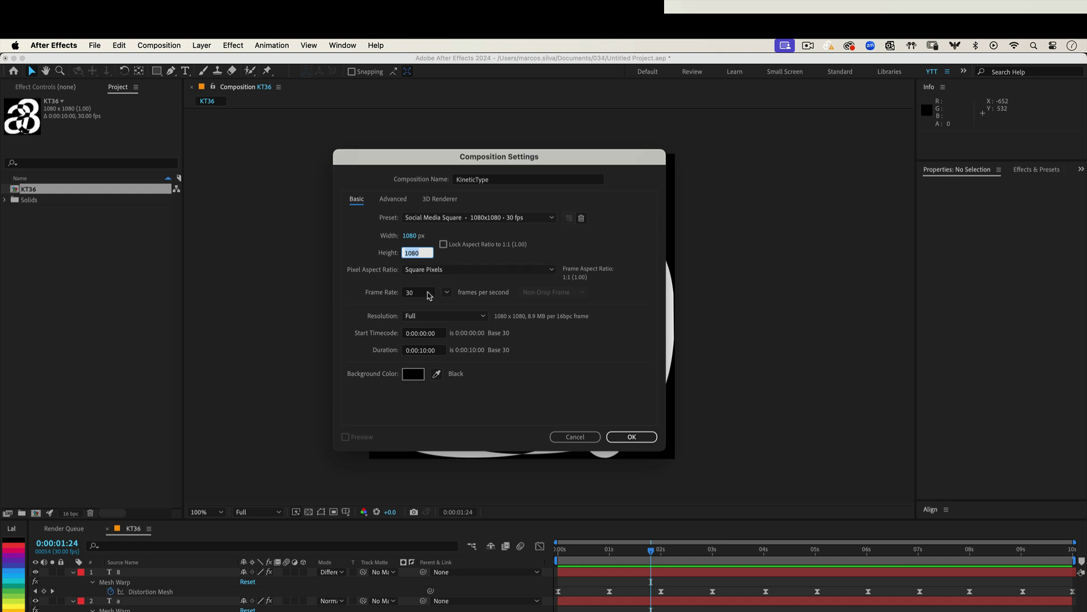
pyautogui.click(429, 292)
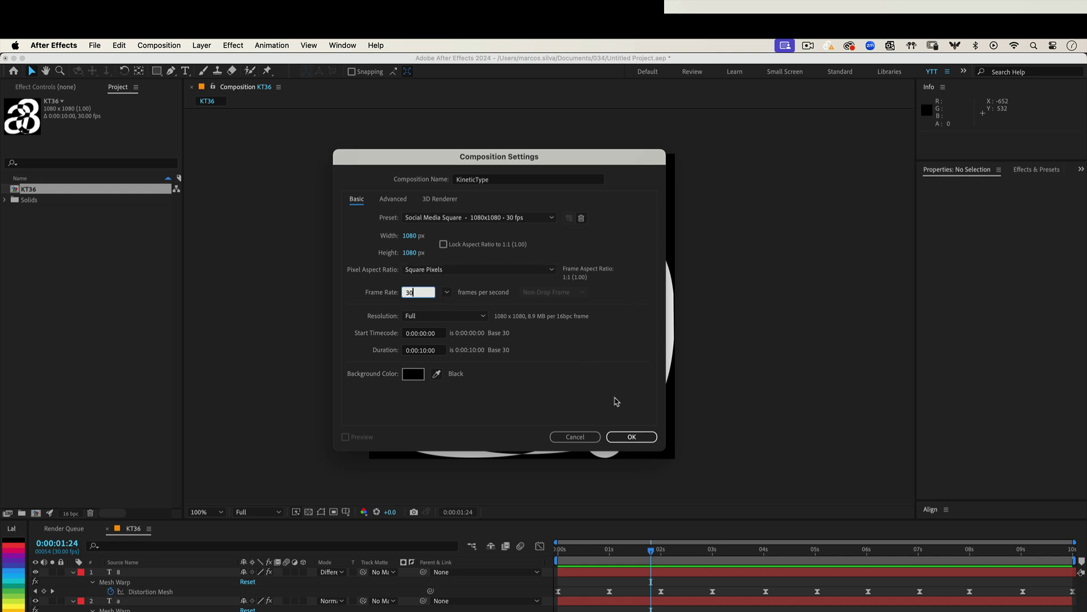
pyautogui.click(638, 437)
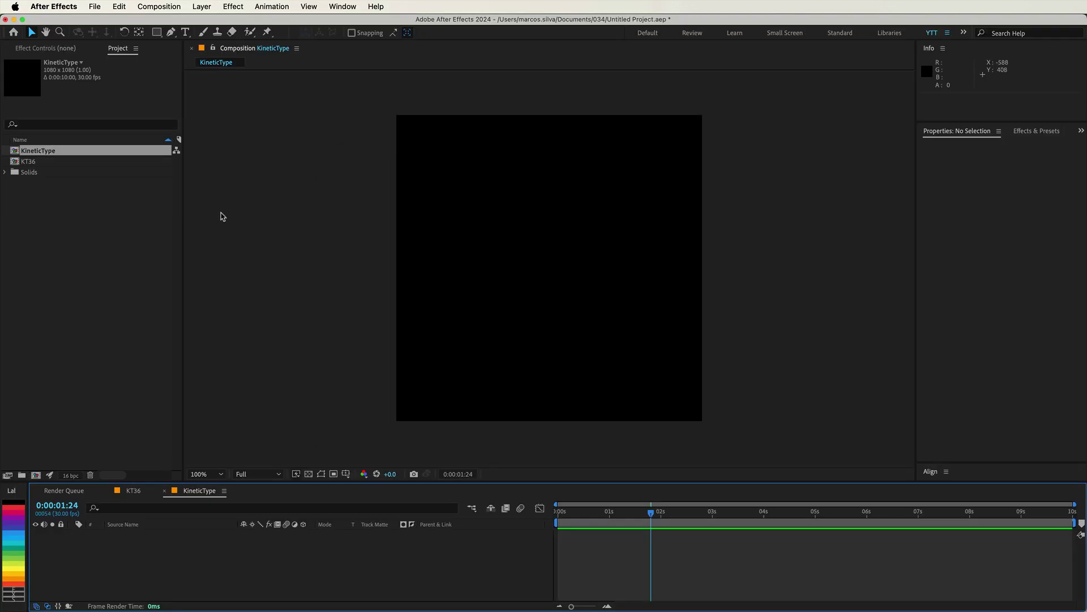
# Add a text layer with the letter "a" and place it in the canvas's lower-left area at about 4, 1048
pyautogui.click(185, 32)
pyautogui.click(441, 355)
pyautogui.write('a')
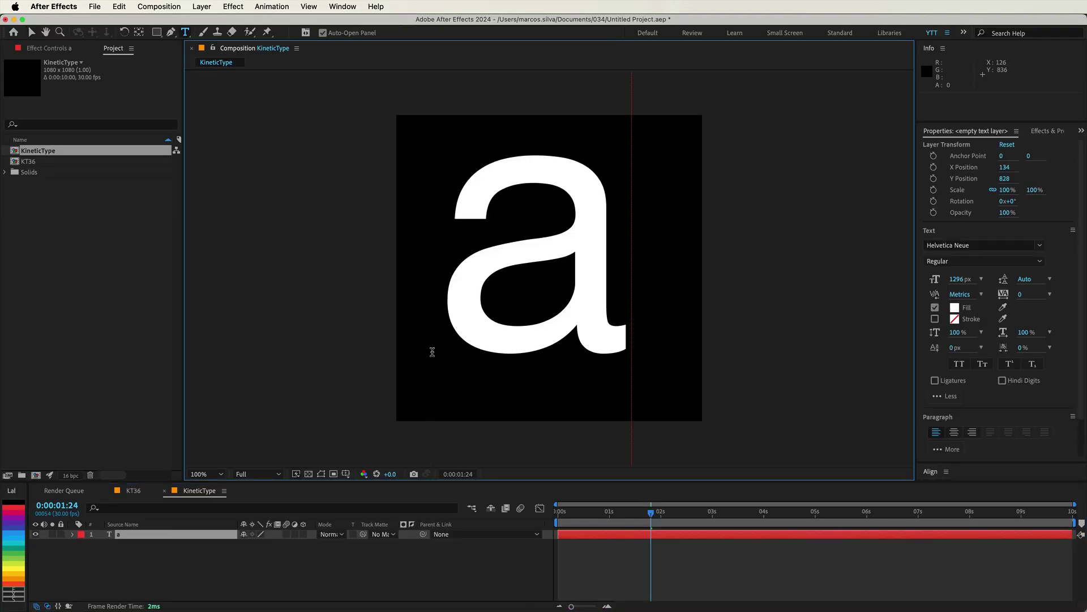
pyautogui.press('Escape')
pyautogui.press('v')
pyautogui.moveTo(527, 282); pyautogui.dragTo(491, 344)
# Set the "a" layer's scale to 110%
pyautogui.press('s')
pyautogui.click(287, 544)
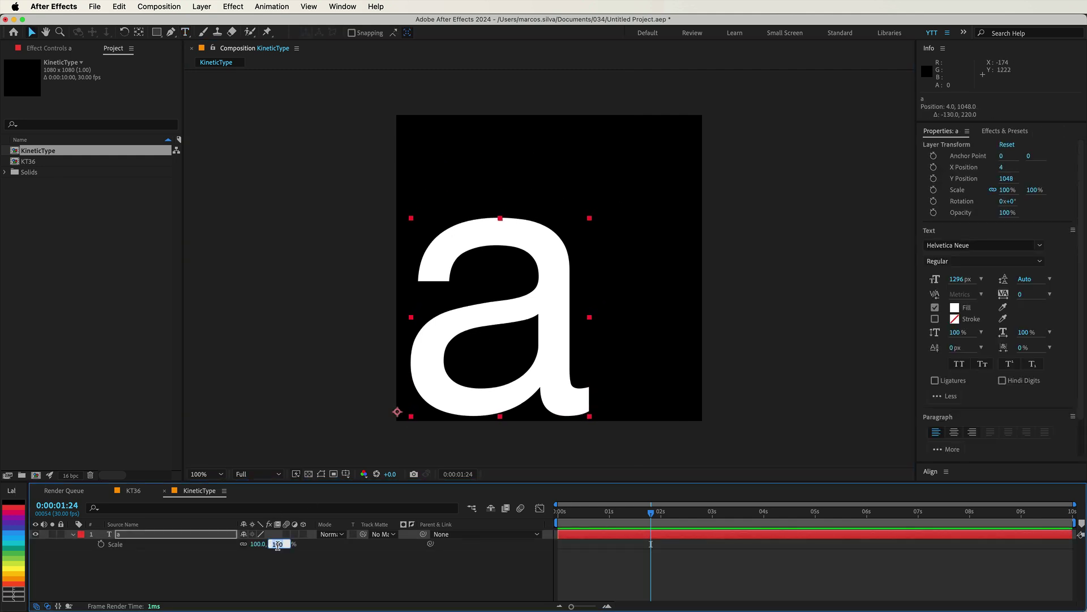
pyautogui.write('110')
pyautogui.press('Return')
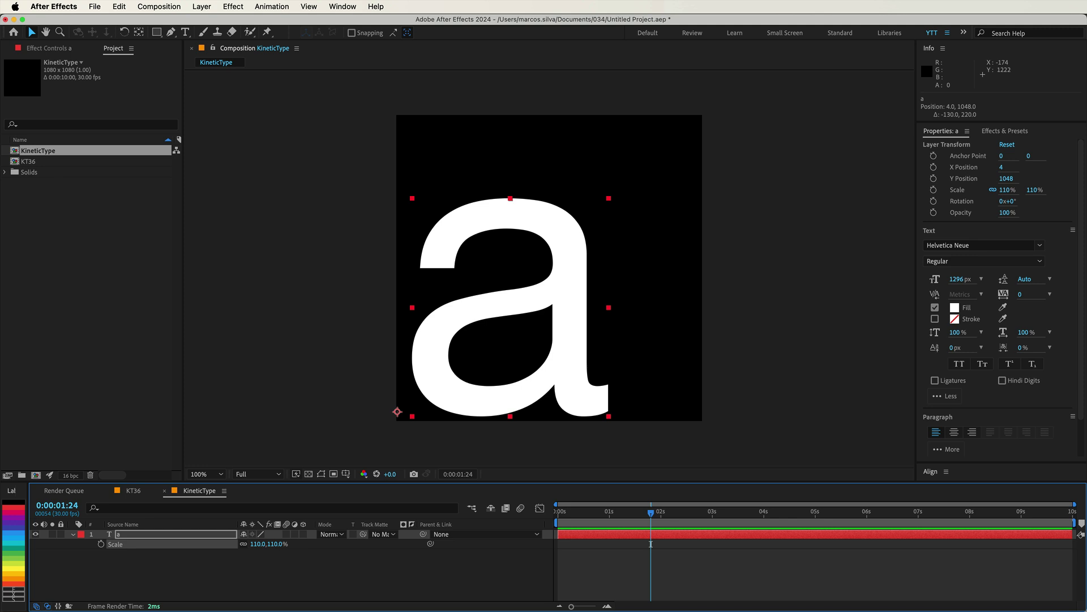
# Duplicate the "a" layer, offset the copy up and to the right, and replace its text with "8"
pyautogui.click(135, 534)
pyautogui.hotkey('ctrl', 'd')
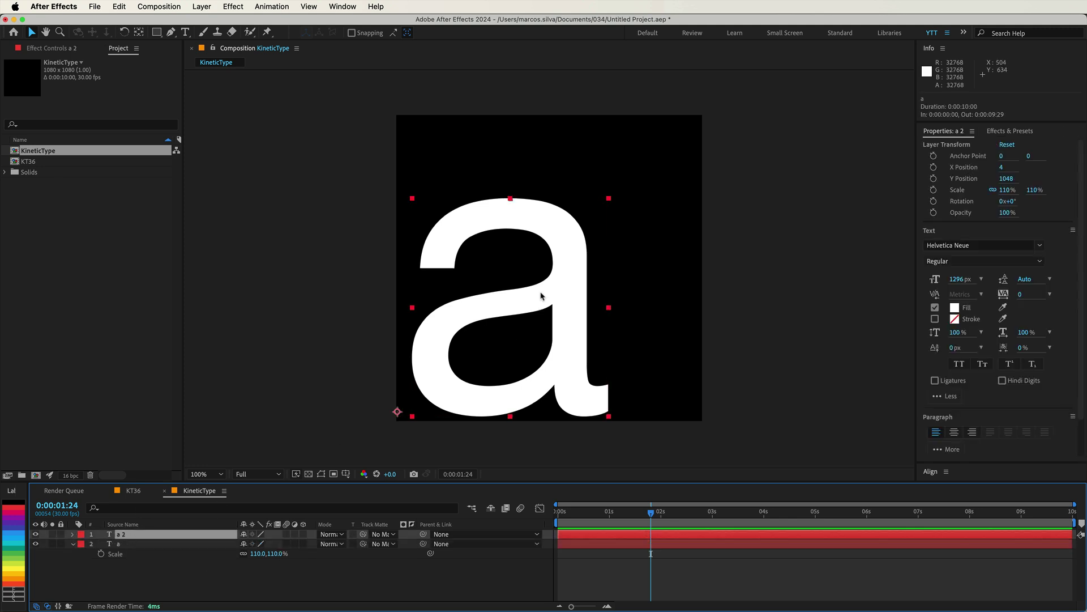
pyautogui.moveTo(535, 297); pyautogui.dragTo(624, 223)
pyautogui.hotkey('ctrl', 't')
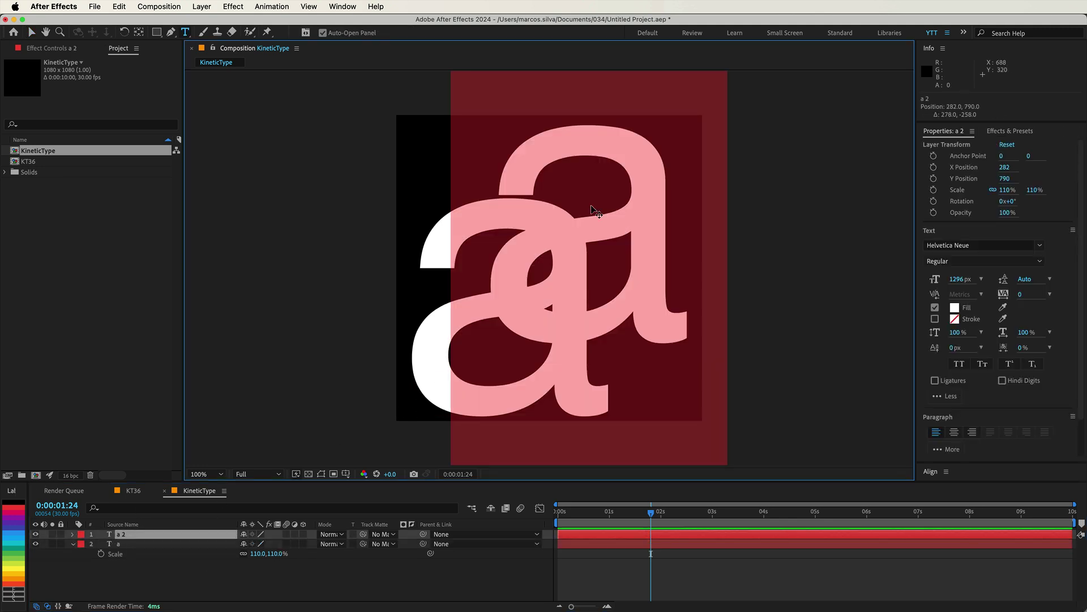
pyautogui.write('8')
pyautogui.click(138, 555)
pyautogui.click(122, 534)
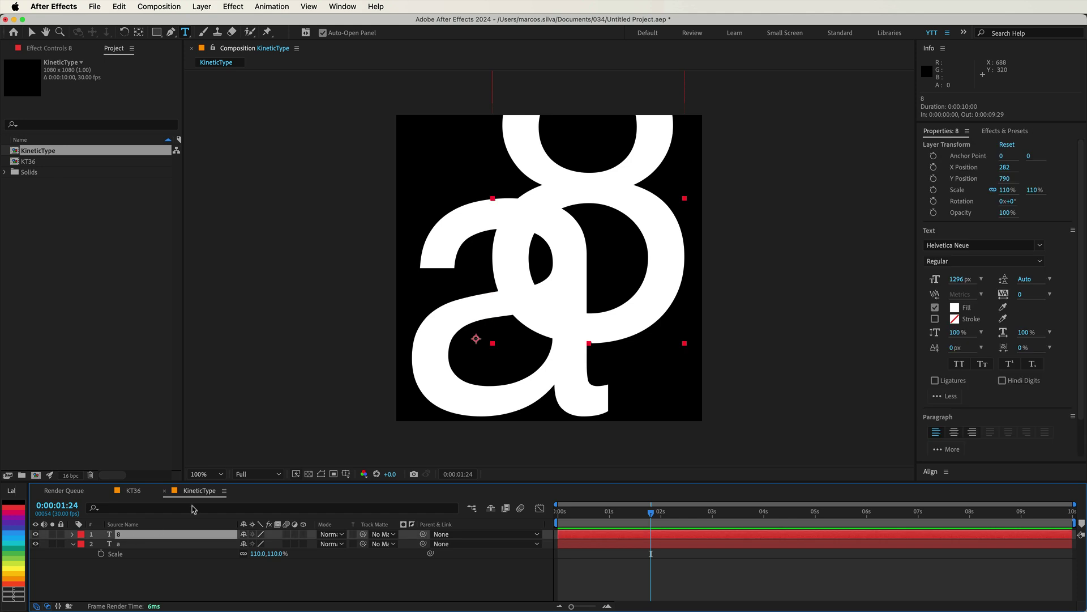
# Place the "8" against the canvas's right side at about 328, 1010 and shift the "a" slightly left
pyautogui.press('v')
pyautogui.moveTo(599, 210); pyautogui.dragTo(612, 274)
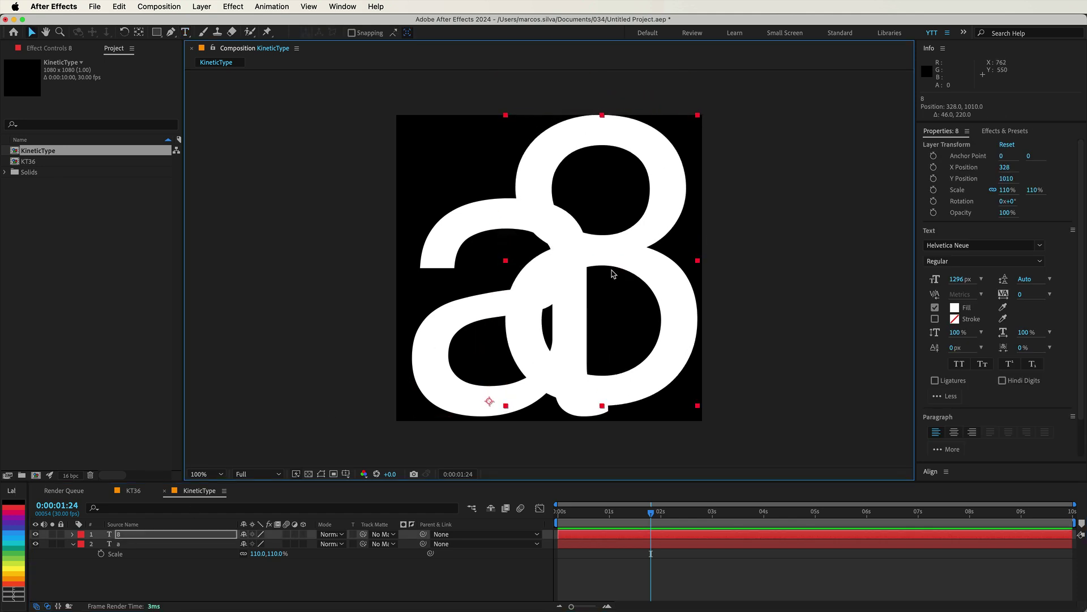
pyautogui.moveTo(447, 359); pyautogui.dragTo(434, 361)
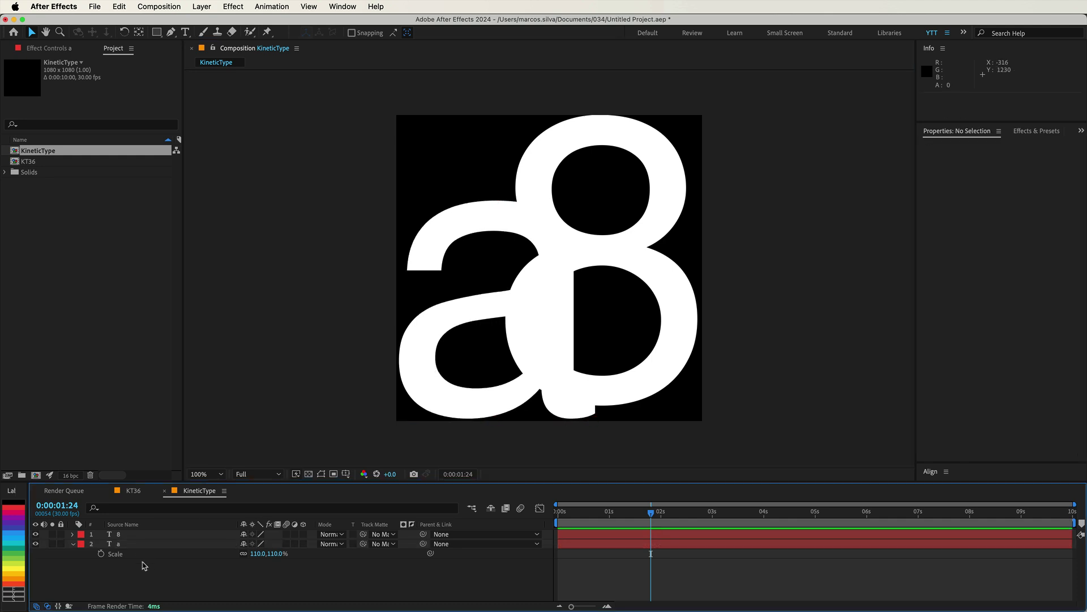
pyautogui.click(159, 577)
# Set the "8" layer's blending mode to Difference
pyautogui.click(128, 538)
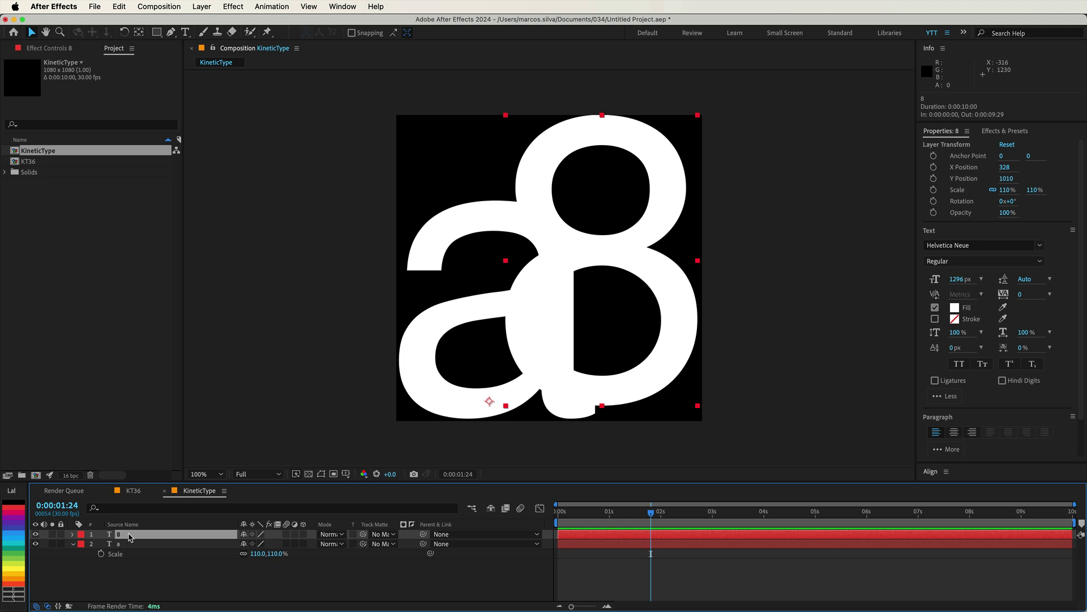
pyautogui.click(327, 534)
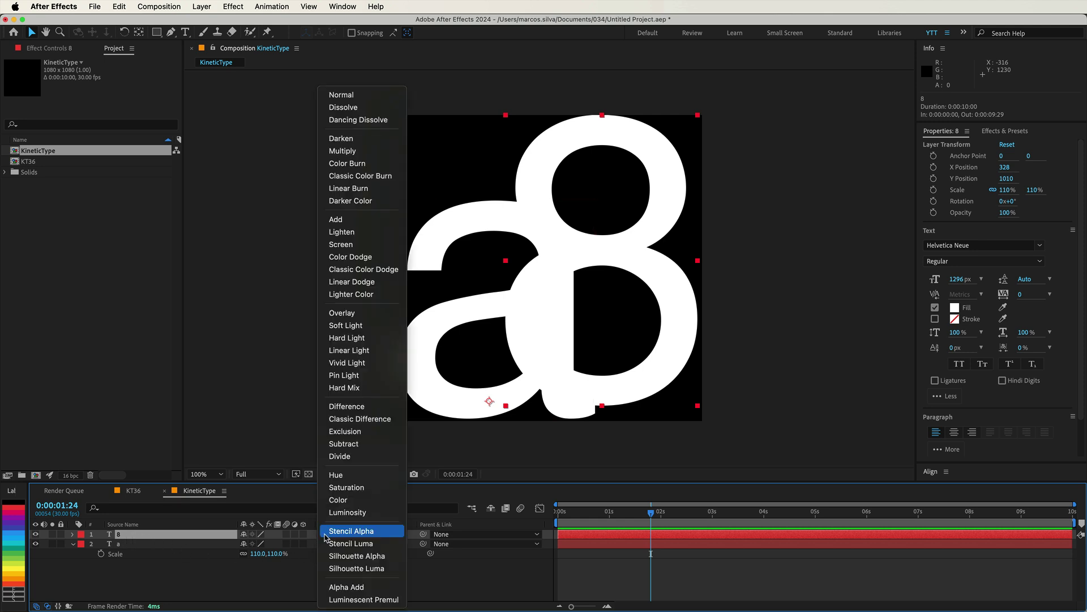
pyautogui.click(346, 406)
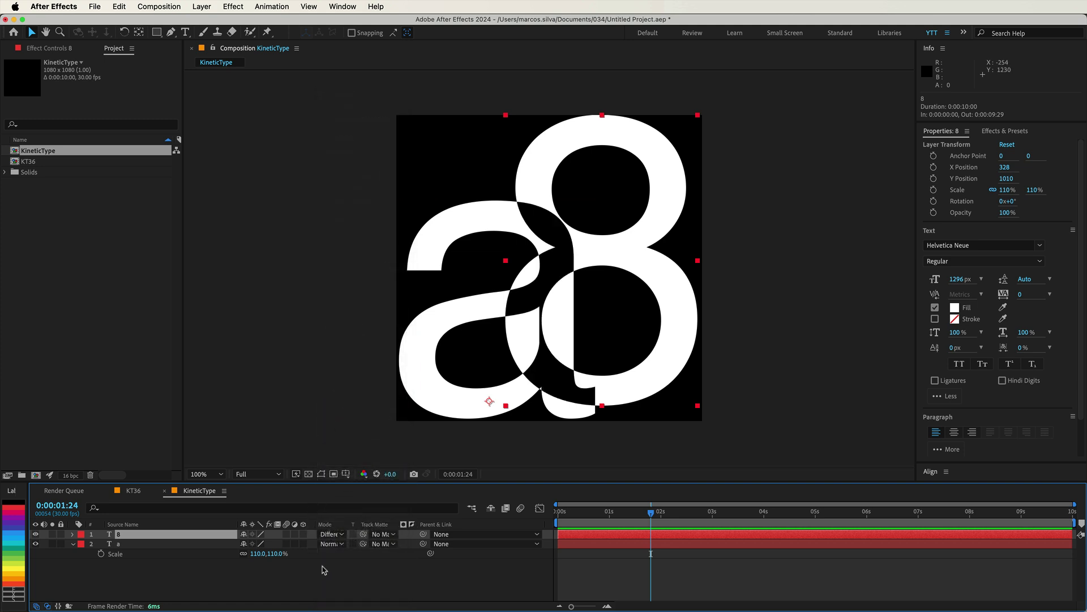
pyautogui.click(332, 582)
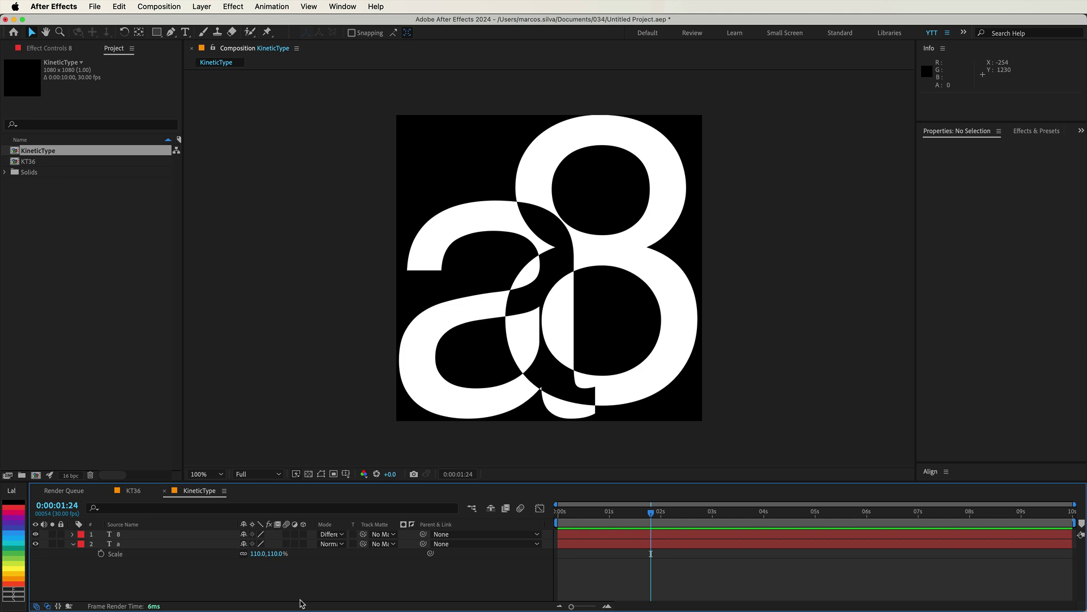
# Apply the Mesh Warp distort effect to the "8" layer
pyautogui.click(164, 533)
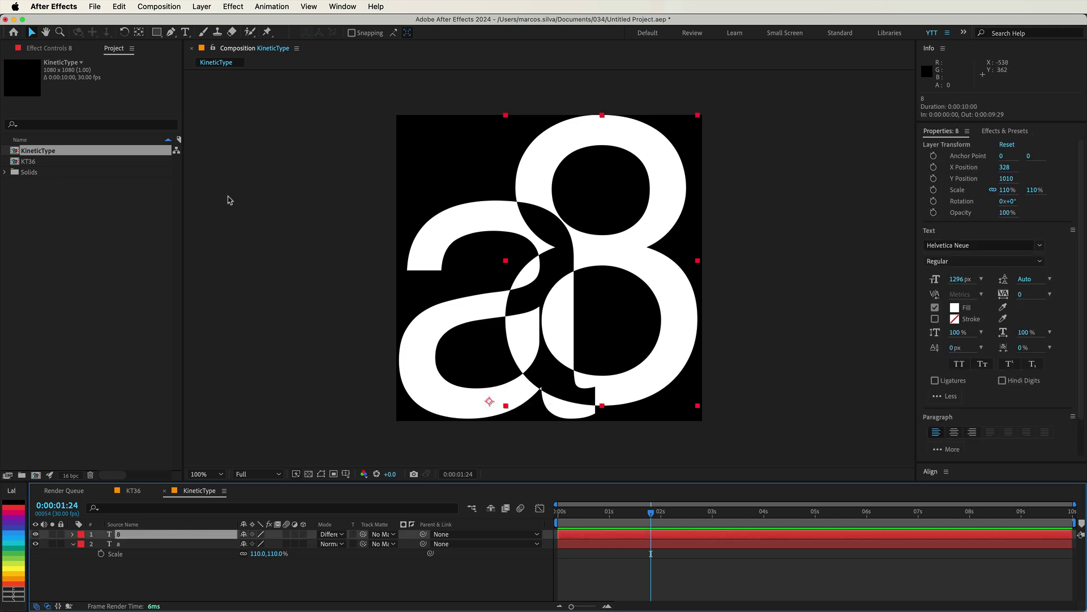
pyautogui.click(231, 10)
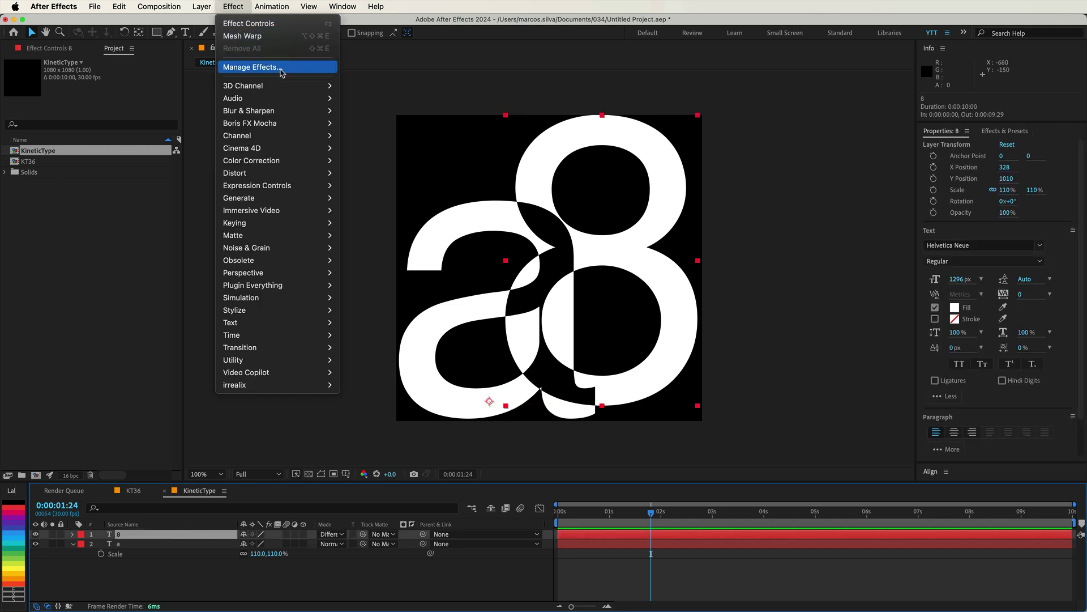
pyautogui.moveTo(289, 172)
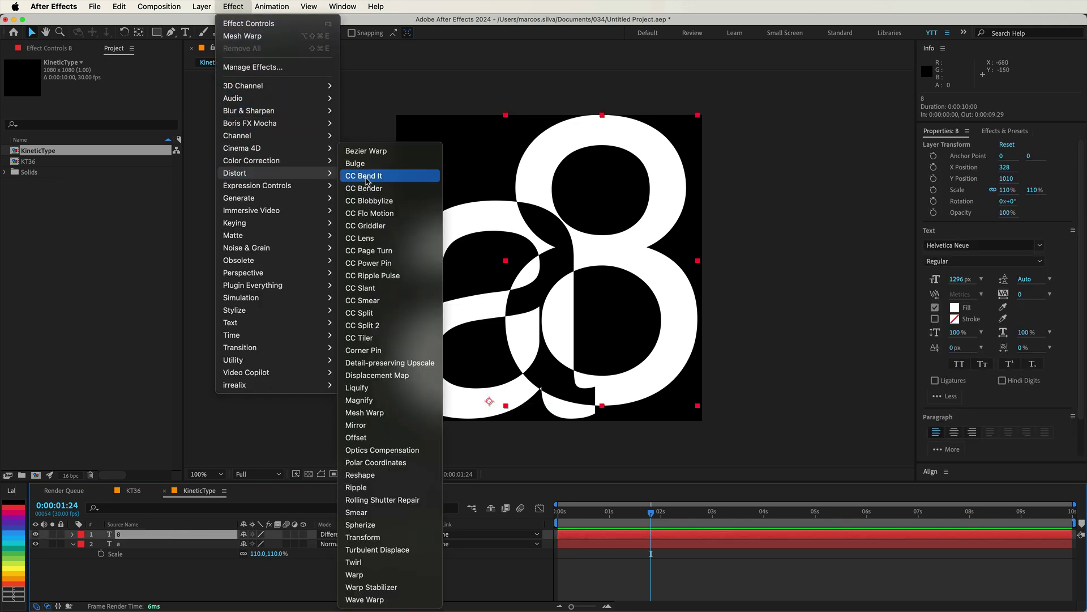
pyautogui.click(389, 414)
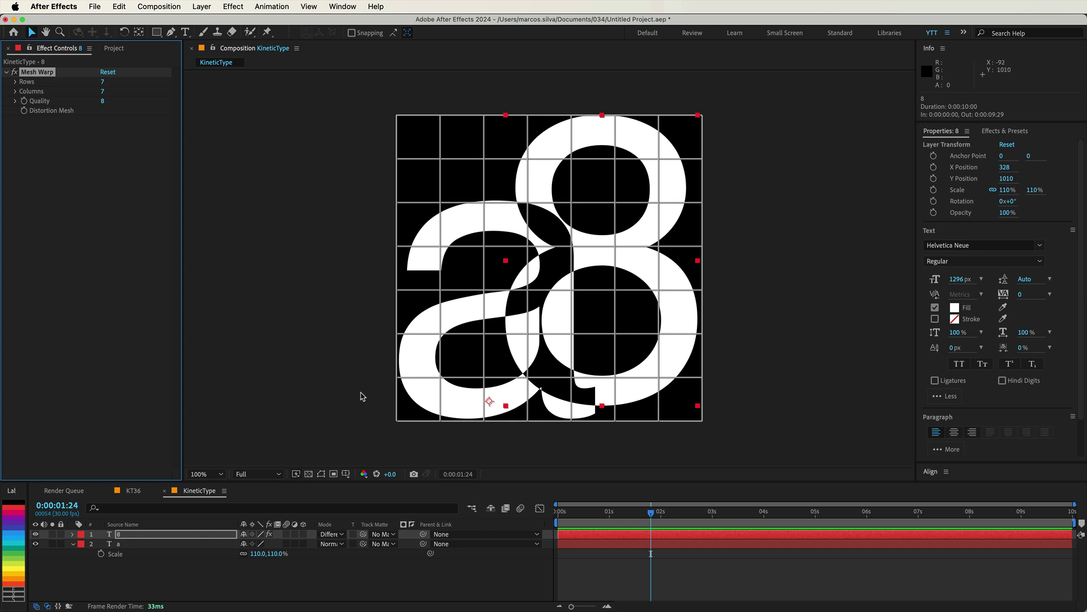
# Set the Mesh Warp to 2 rows, 2 columns and a quality of 10
pyautogui.click(103, 81)
pyautogui.write('2')
pyautogui.press('Tab')
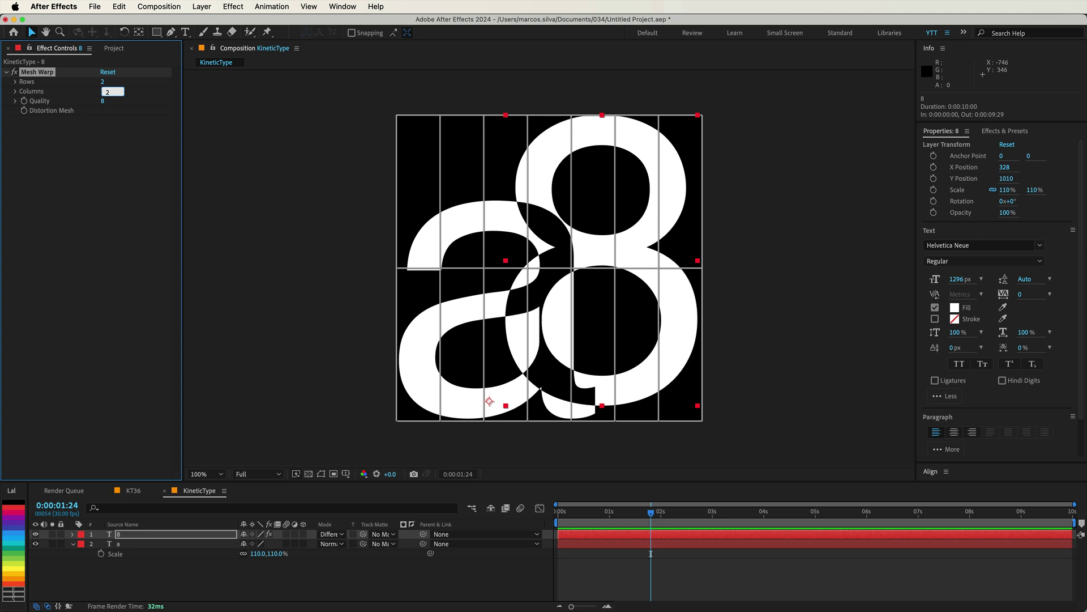
pyautogui.press('Tab')
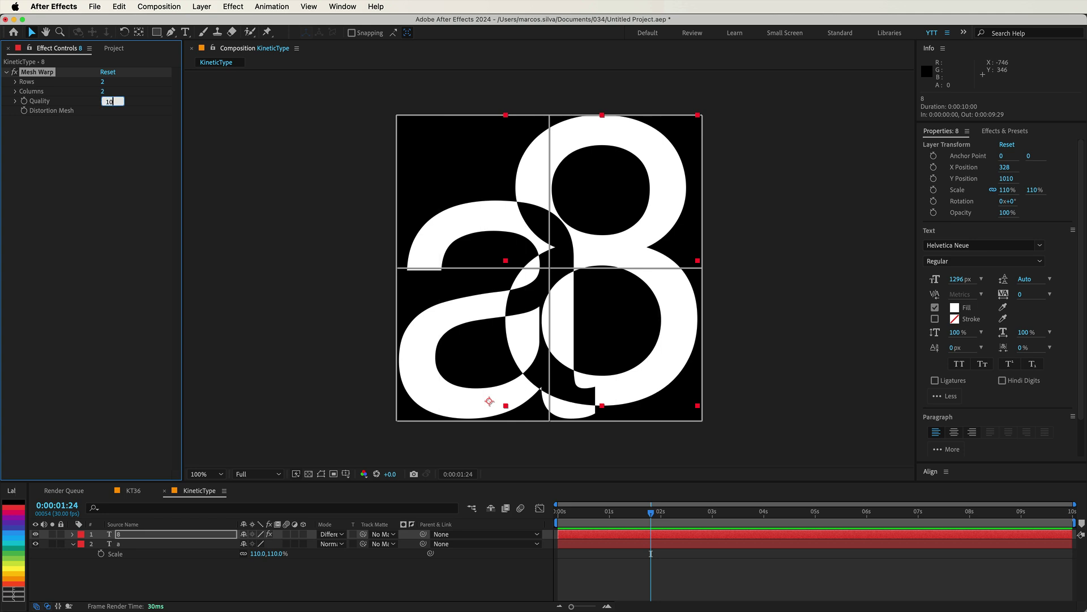
pyautogui.write('10')
pyautogui.press('Return')
# Start keyframing the "8" layer's Distortion Mesh at 0:00:00:00
pyautogui.click(617, 513)
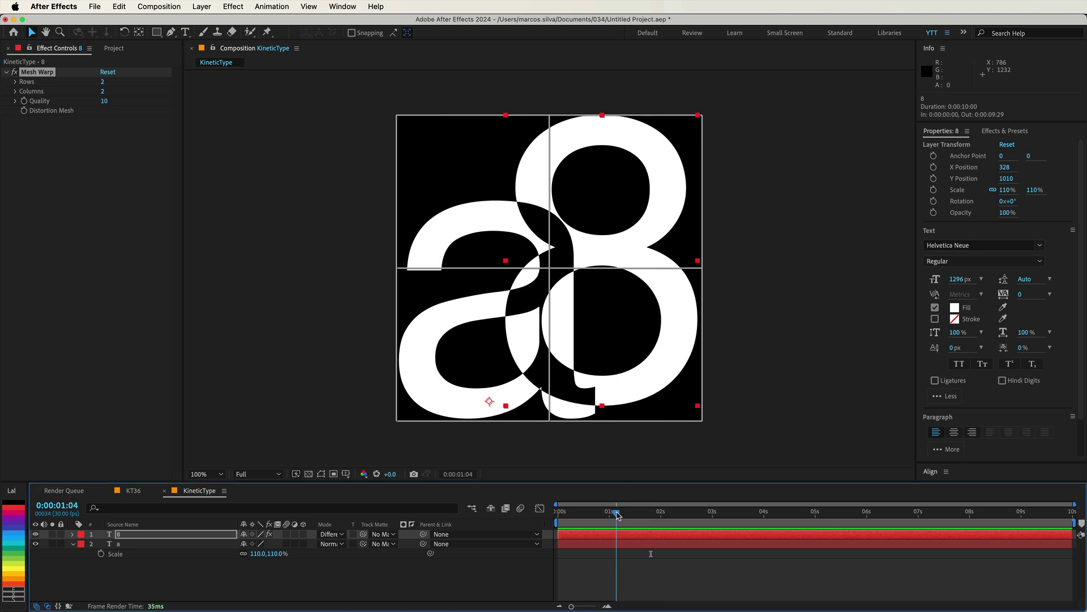
pyautogui.moveTo(618, 515); pyautogui.dragTo(558, 513)
pyautogui.click(25, 113)
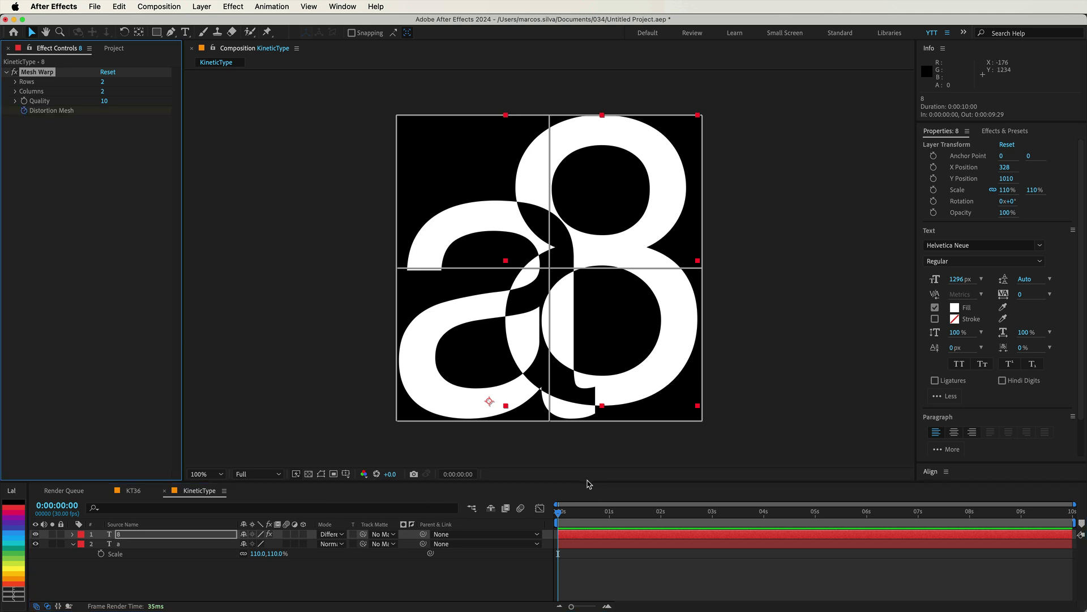
# Reveal the "8" layer's keyframed properties in a taller timeline with the composition fitted to its viewer
pyautogui.moveTo(589, 484); pyautogui.dragTo(587, 390)
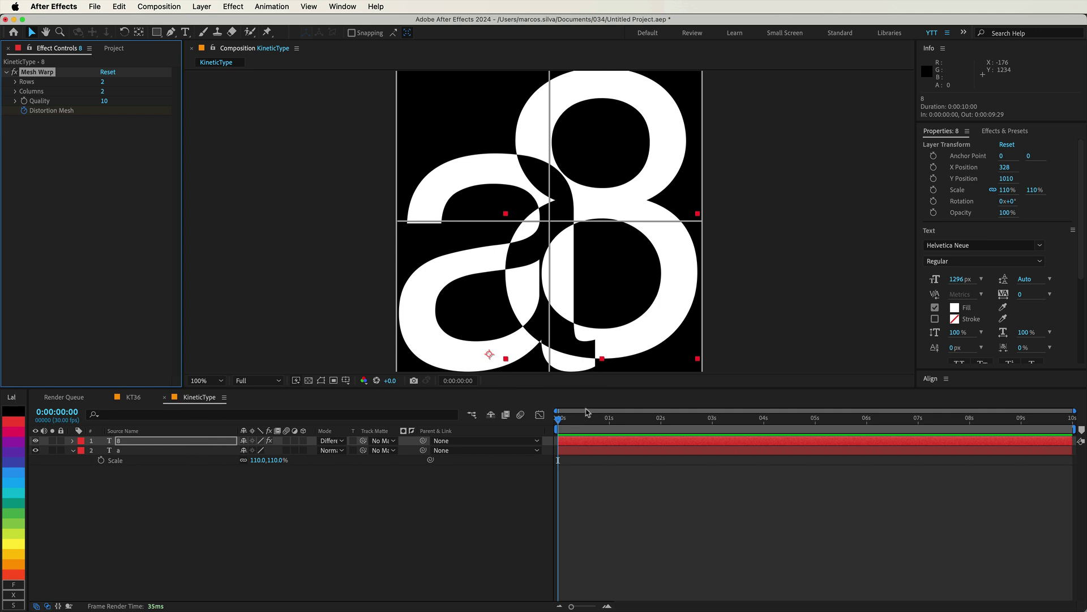
pyautogui.click(213, 380)
pyautogui.click(204, 389)
pyautogui.press('u')
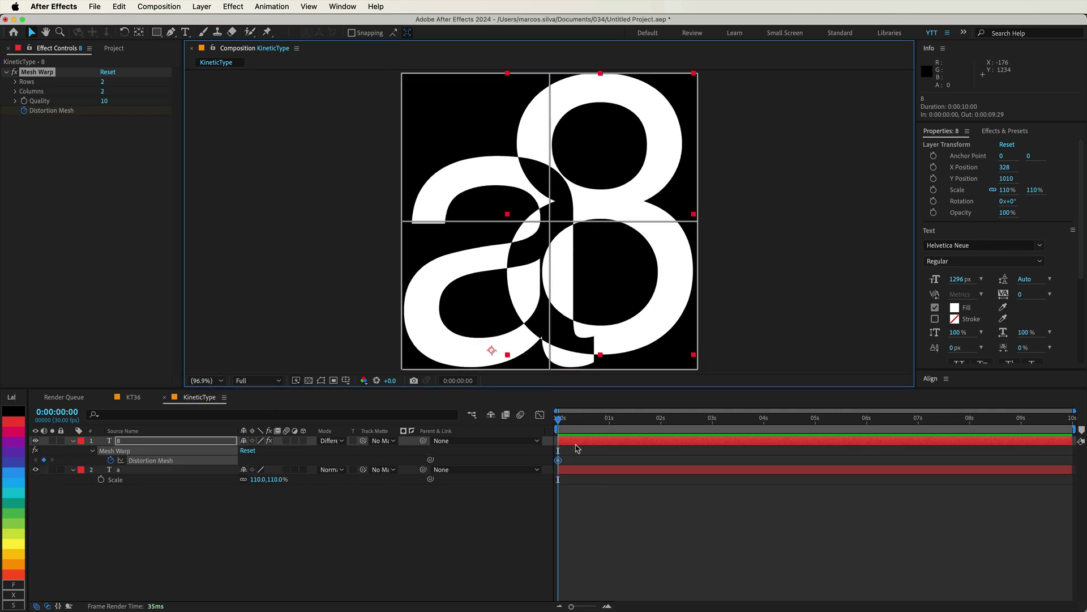
# At 1 second, select all three points on the mesh's middle row and raise them to about Y 227
pyautogui.click(577, 449)
pyautogui.press('space')
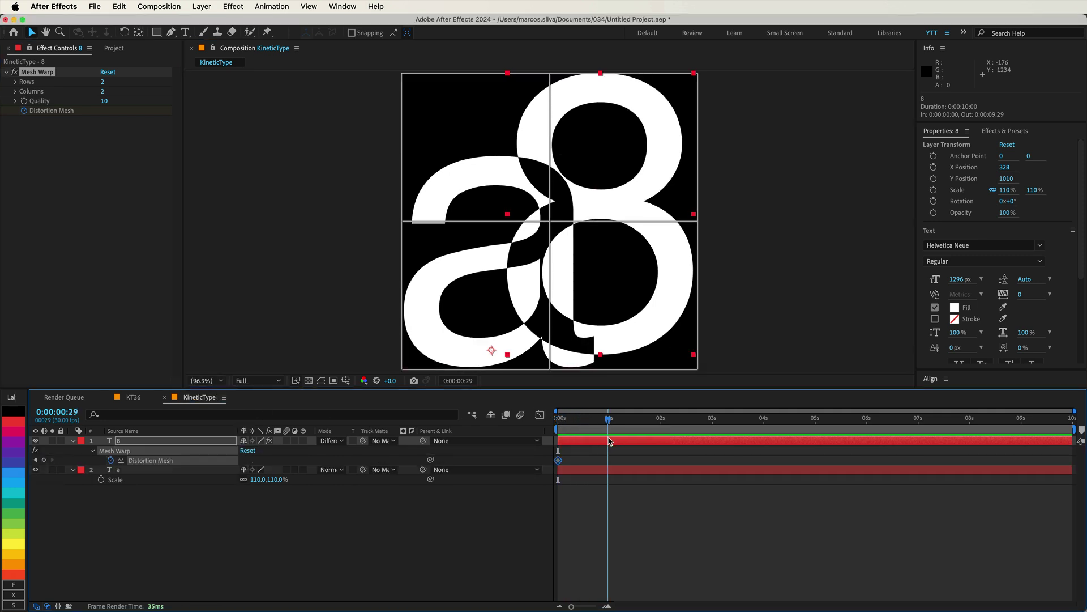
pyautogui.press('space')
pyautogui.click(402, 221)
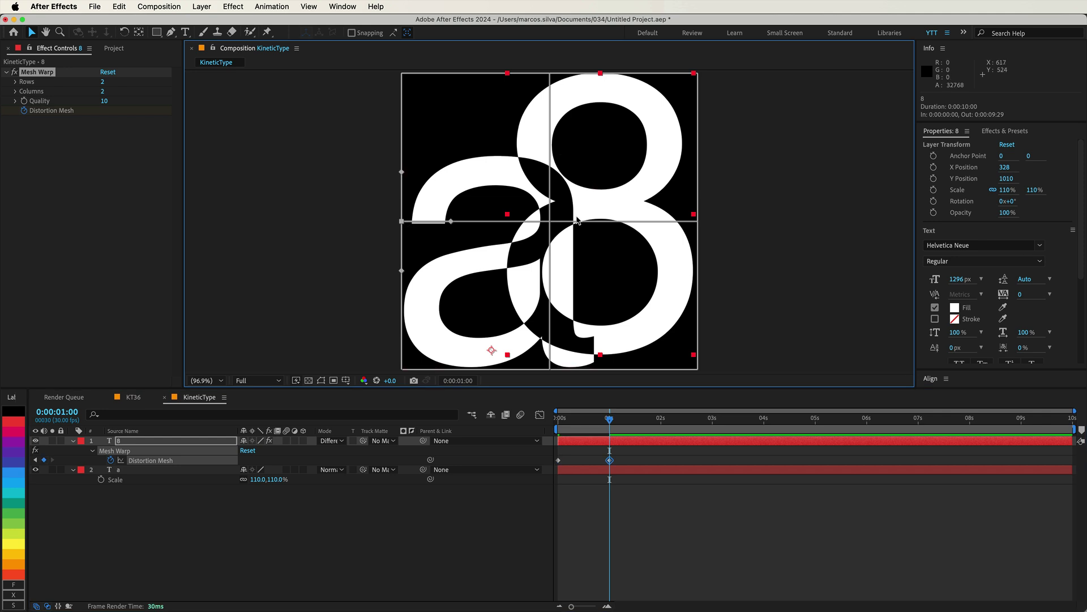
pyautogui.keyDown('shift'); pyautogui.click(550, 221); pyautogui.keyUp('shift')
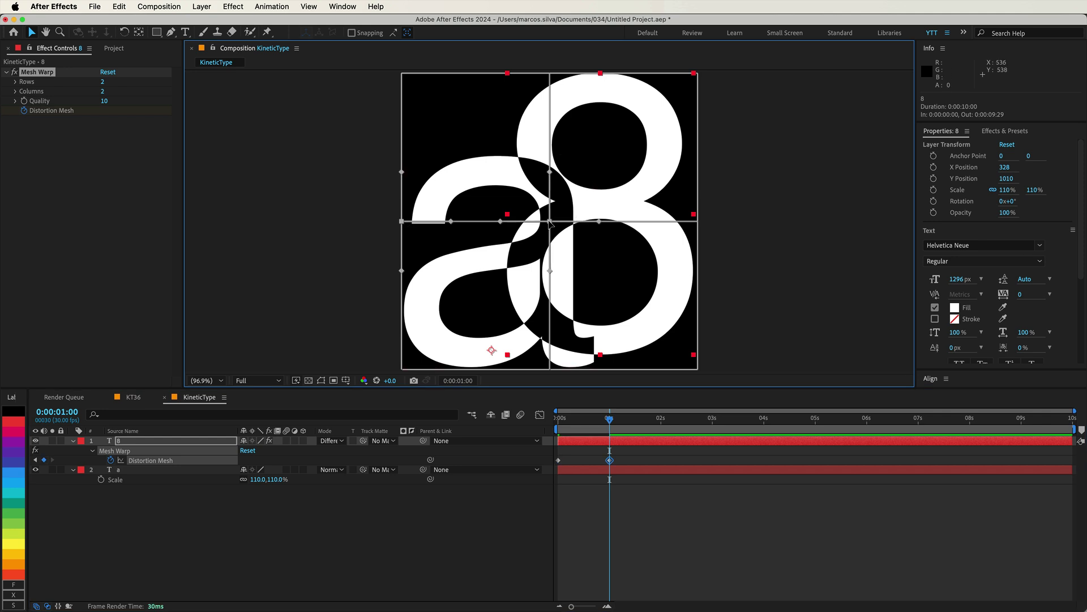
pyautogui.keyDown('shift'); pyautogui.click(698, 222); pyautogui.keyUp('shift')
pyautogui.moveTo(697, 222); pyautogui.dragTo(699, 135)
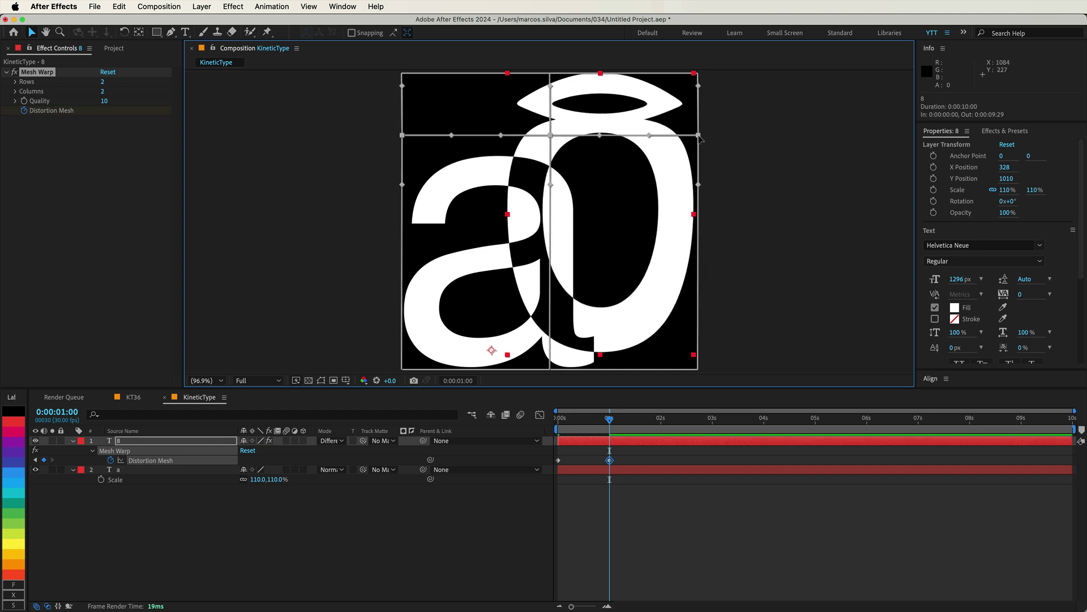
# At 2 seconds, shift the mesh's middle column left and its middle row slightly down, and advance the playhead to 3 seconds
pyautogui.click(661, 418)
pyautogui.moveTo(550, 134); pyautogui.dragTo(453, 156)
pyautogui.click(713, 417)
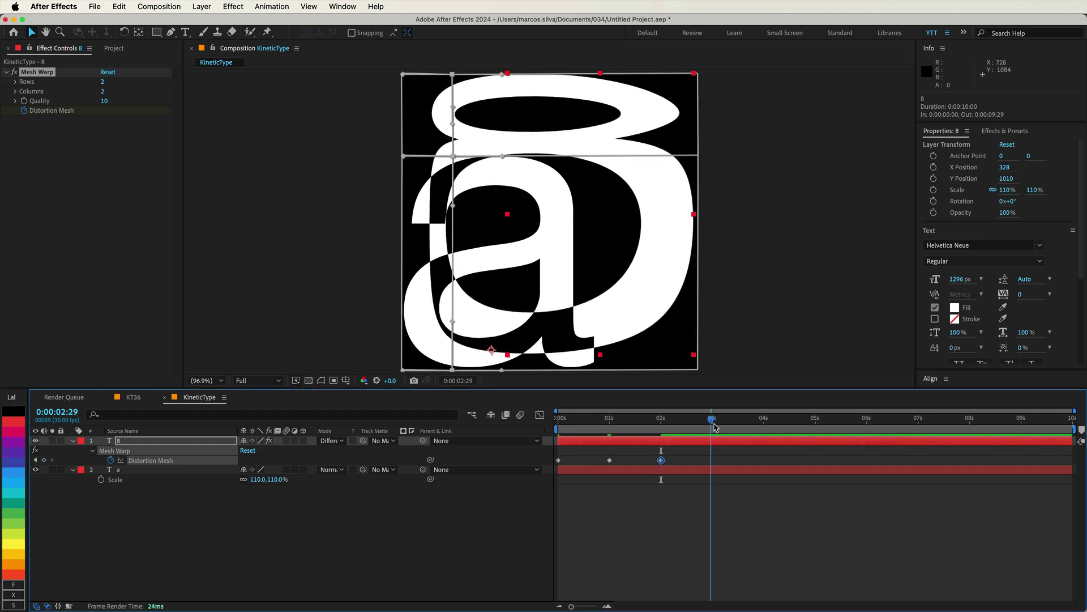
# Lower the "8" mesh's middle row to about three-quarters down at 3 seconds, and shift its middle column to the centre at 4 seconds
pyautogui.click(403, 155)
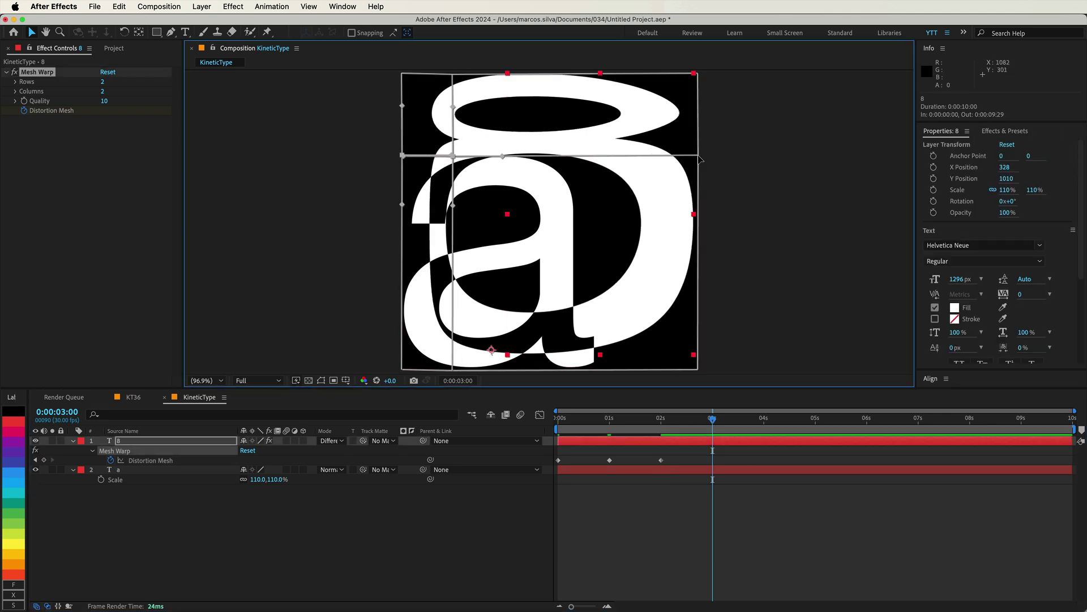
pyautogui.moveTo(700, 159); pyautogui.dragTo(700, 296)
pyautogui.click(764, 418)
pyautogui.moveTo(452, 248); pyautogui.dragTo(562, 298)
pyautogui.click(742, 422)
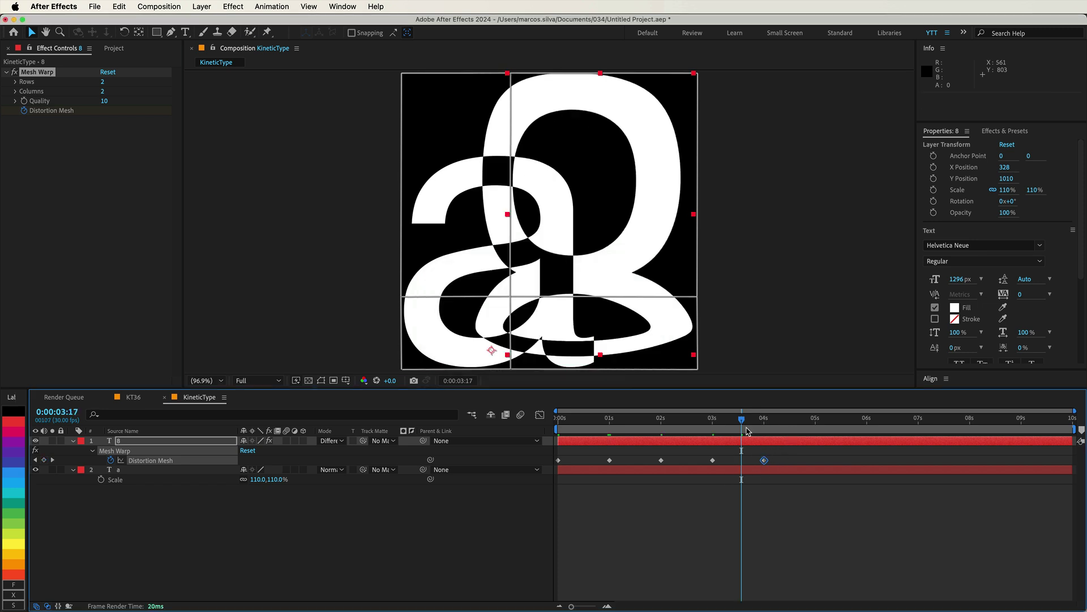
# Keyframe the "8" mesh at 5, 6 and 7 seconds, raising its middle row and shifting its middle column right
pyautogui.click(813, 419)
pyautogui.moveTo(697, 296); pyautogui.dragTo(700, 250)
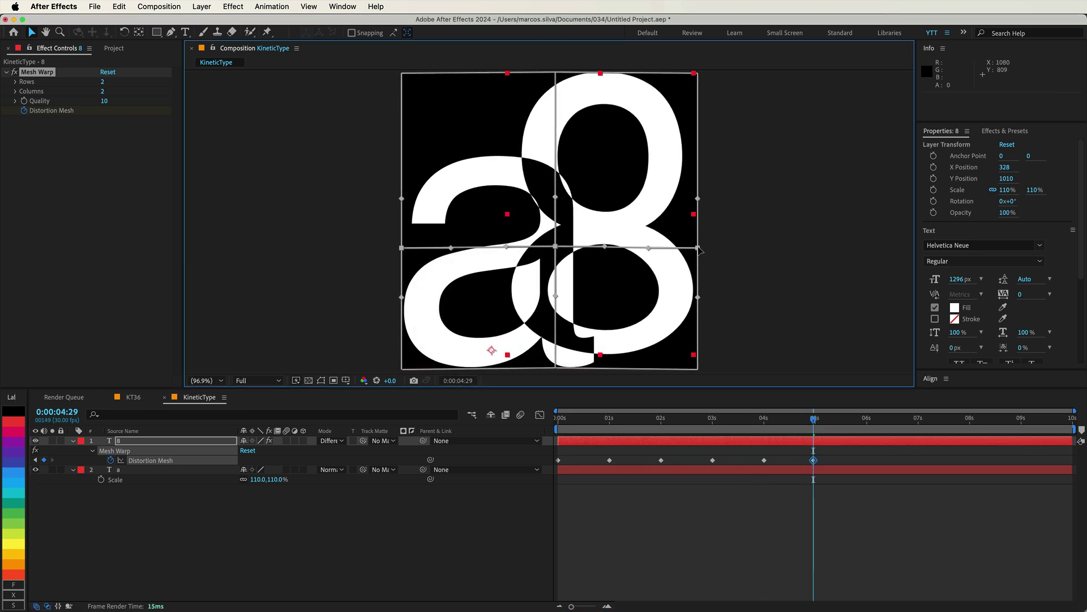
pyautogui.click(865, 419)
pyautogui.moveTo(556, 249); pyautogui.dragTo(701, 164)
pyautogui.click(919, 419)
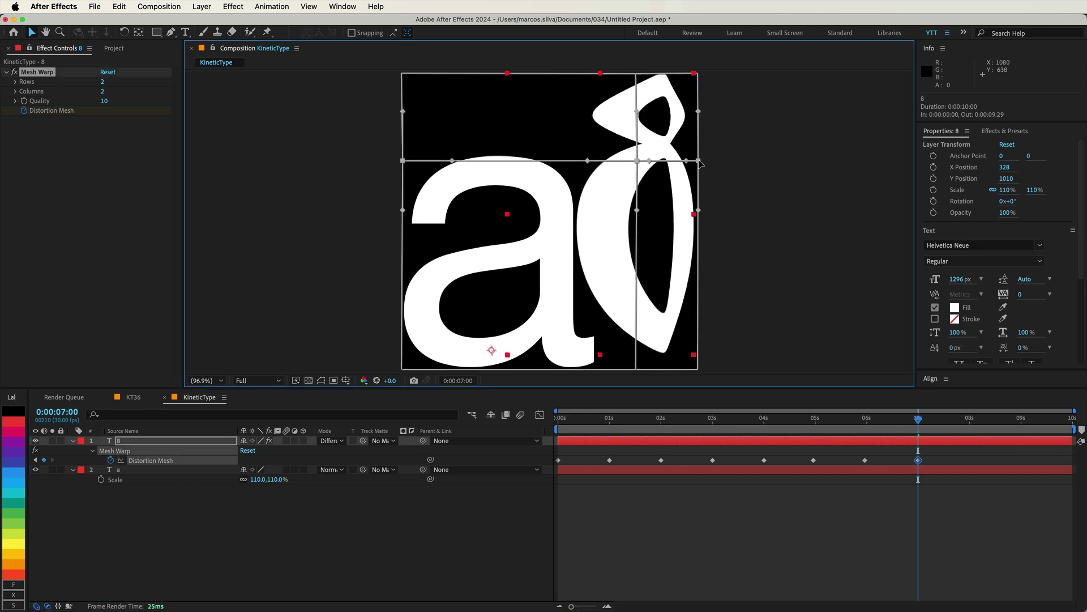
# Shift the "8" mesh's middle column left at 8 seconds and lower its middle row to about mid-height at 9 seconds
pyautogui.click(970, 419)
pyautogui.moveTo(636, 74); pyautogui.dragTo(487, 76)
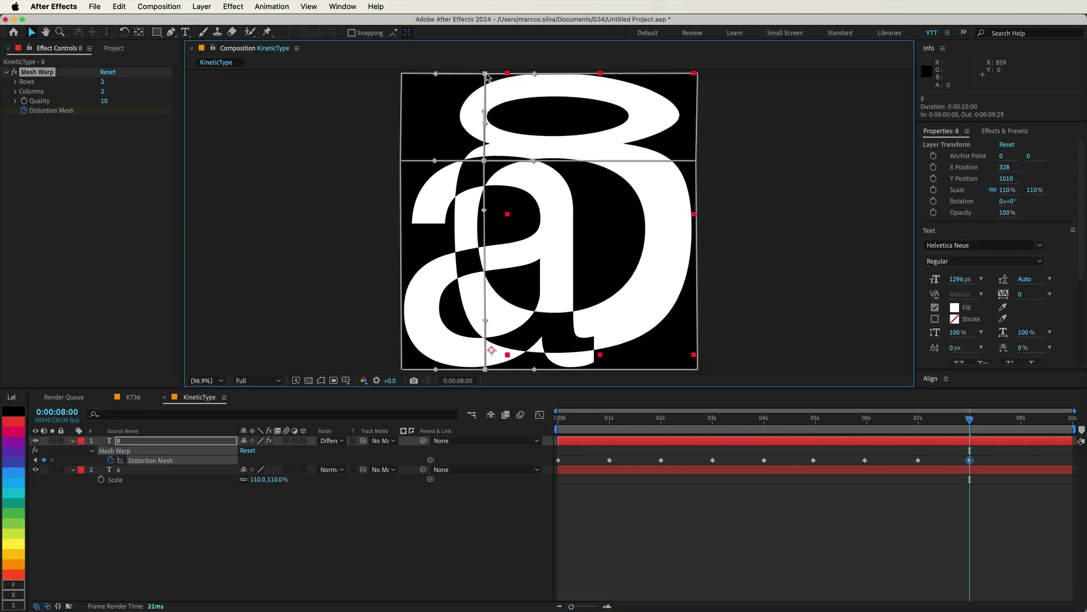
pyautogui.click(1021, 419)
# Copy the "8" layer's first Distortion Mesh keyframe to the composition's last frame, 0:00:09:29
pyautogui.click(558, 460)
pyautogui.press('super+c')
pyautogui.press('super+v')
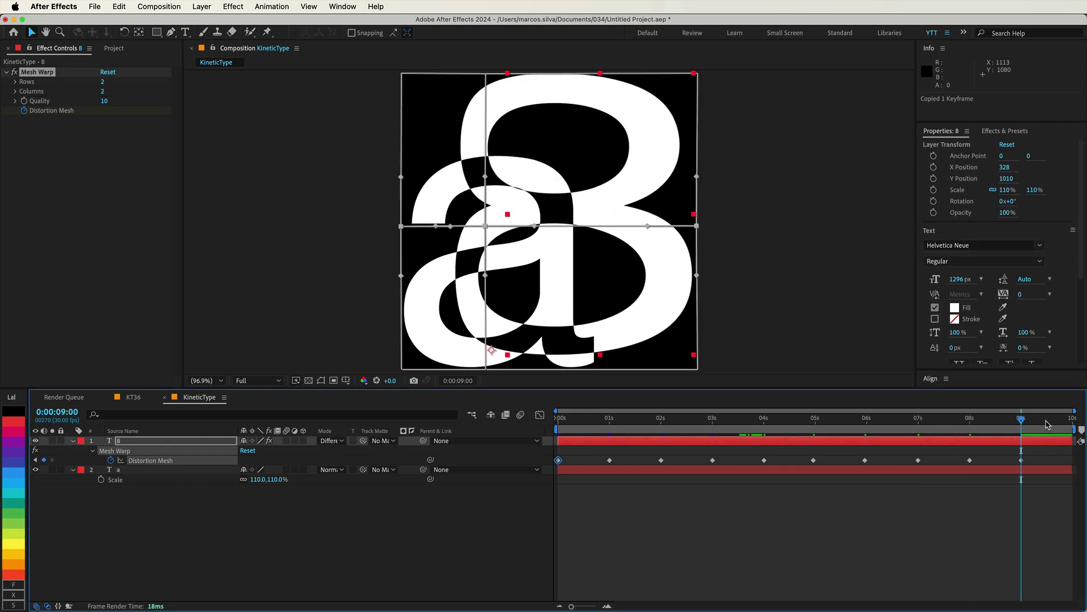
pyautogui.click(1072, 419)
pyautogui.press('super+v')
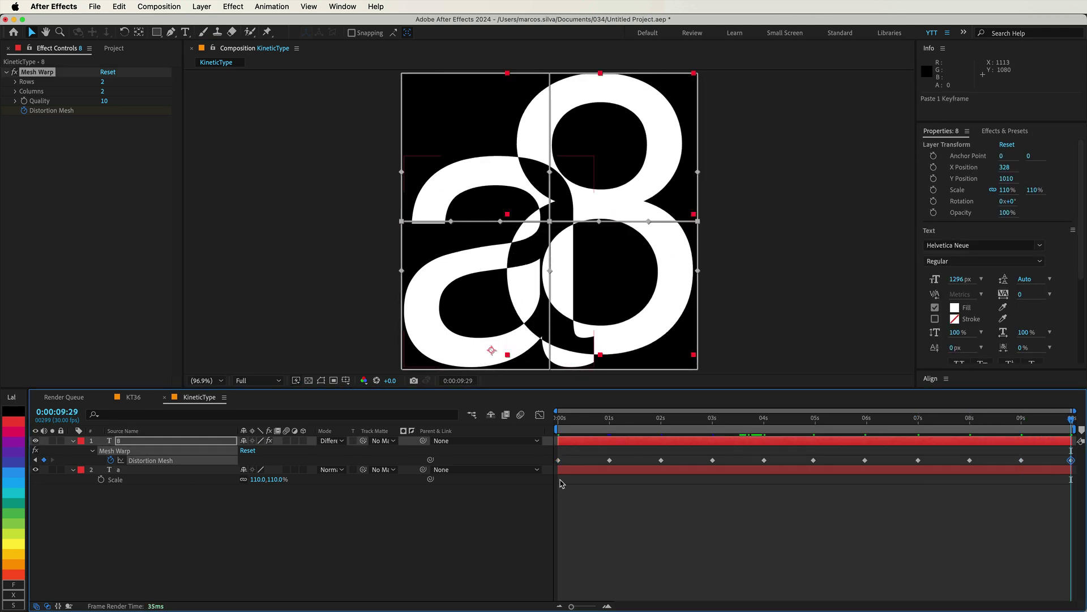
# Apply Mesh Warp to the "a" layer and start keyframing its Distortion Mesh at 0:00:00:00, with the keyframed property revealed
pyautogui.click(591, 474)
pyautogui.click(233, 6)
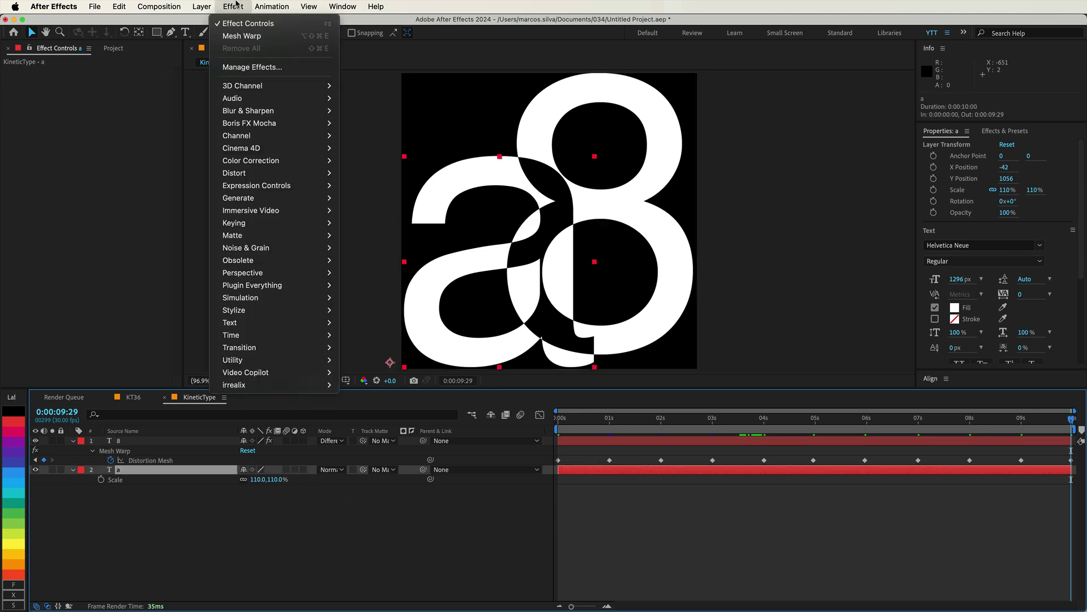
pyautogui.click(250, 29)
pyautogui.press('Home')
pyautogui.click(24, 111)
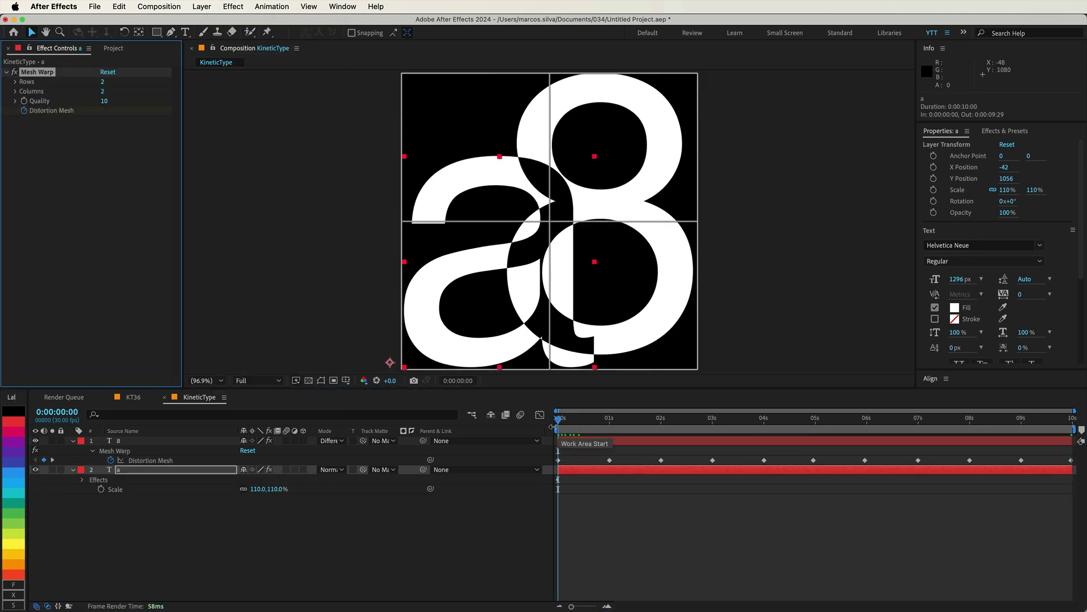
pyautogui.press('u')
# At 1 second, select all three points on the "a" mesh's middle row and lower them to about three-quarters down
pyautogui.moveTo(558, 420); pyautogui.dragTo(609, 420)
pyautogui.click(402, 222)
pyautogui.keyDown('shift'); pyautogui.click(549, 221); pyautogui.keyUp('shift')
pyautogui.keyDown('shift'); pyautogui.click(698, 222); pyautogui.keyUp('shift')
pyautogui.moveTo(698, 221); pyautogui.dragTo(696, 288)
# Shift the "a" mesh's middle column right at 2 seconds and back left at 3 seconds, raising its middle row both times
pyautogui.click(661, 419)
pyautogui.moveTo(549, 289); pyautogui.dragTo(700, 215)
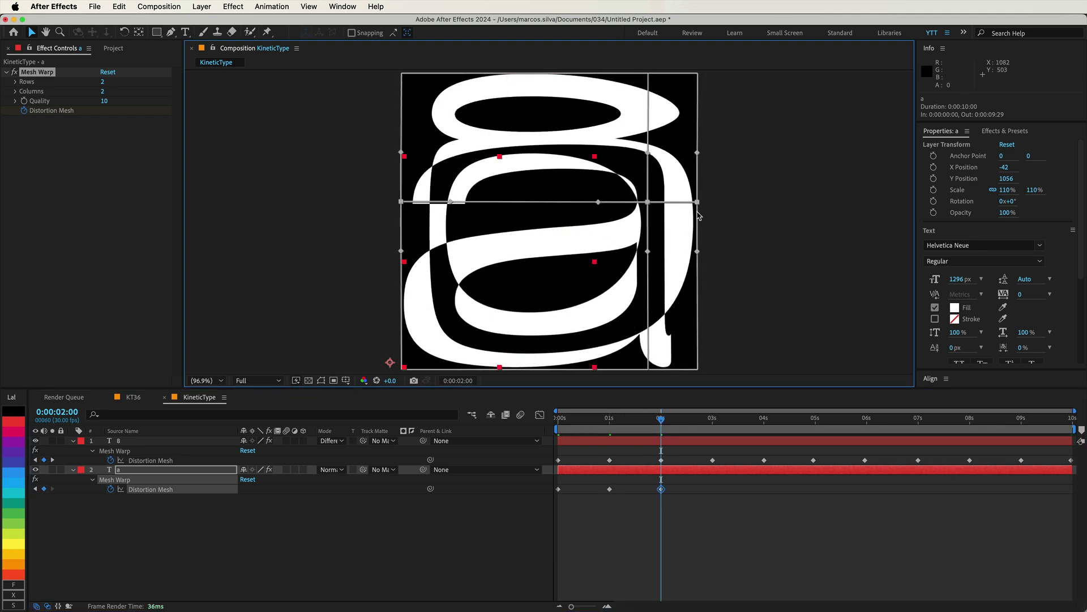
pyautogui.moveTo(663, 420); pyautogui.dragTo(712, 419)
pyautogui.moveTo(648, 74); pyautogui.dragTo(524, 74)
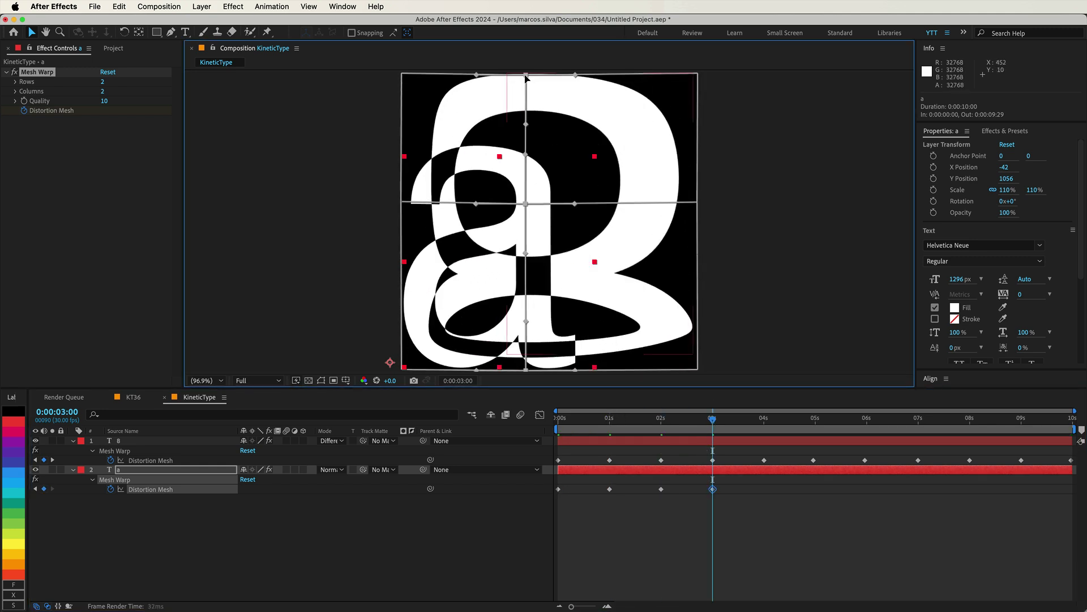
pyautogui.moveTo(698, 202); pyautogui.dragTo(698, 119)
# Keyframe new "a" mesh shapes from 4 to 7 seconds, moving its middle column sideways and its middle row down and up
pyautogui.click(763, 419)
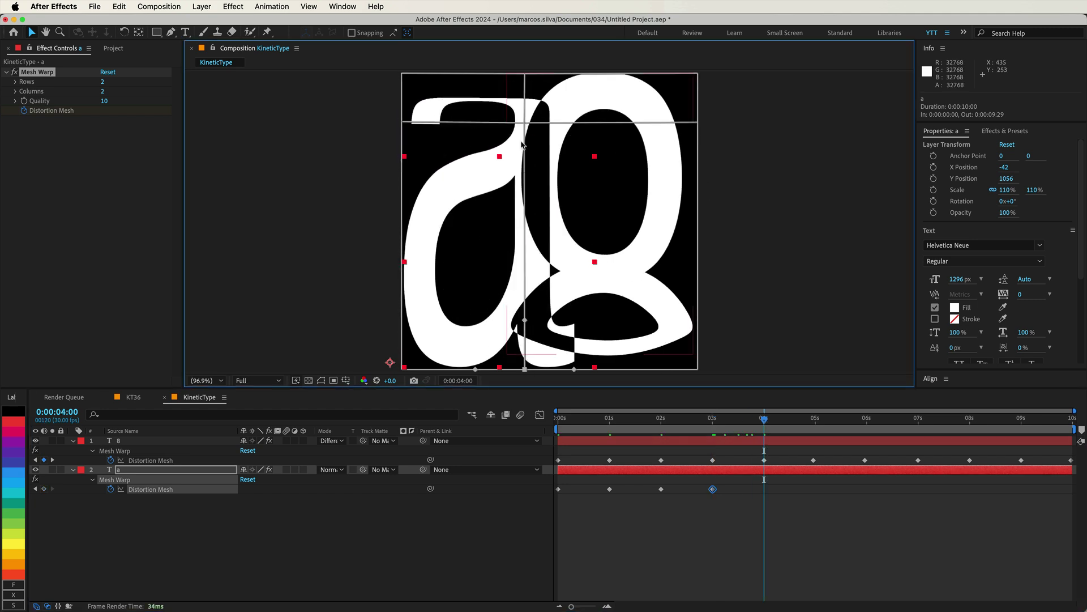
pyautogui.moveTo(525, 74); pyautogui.dragTo(616, 74)
pyautogui.moveTo(698, 121); pyautogui.dragTo(698, 189)
pyautogui.press('k')
pyautogui.moveTo(616, 74); pyautogui.dragTo(547, 74)
pyautogui.press('k')
pyautogui.moveTo(409, 190); pyautogui.dragTo(410, 135)
pyautogui.moveTo(546, 74); pyautogui.dragTo(603, 73)
pyautogui.press('k')
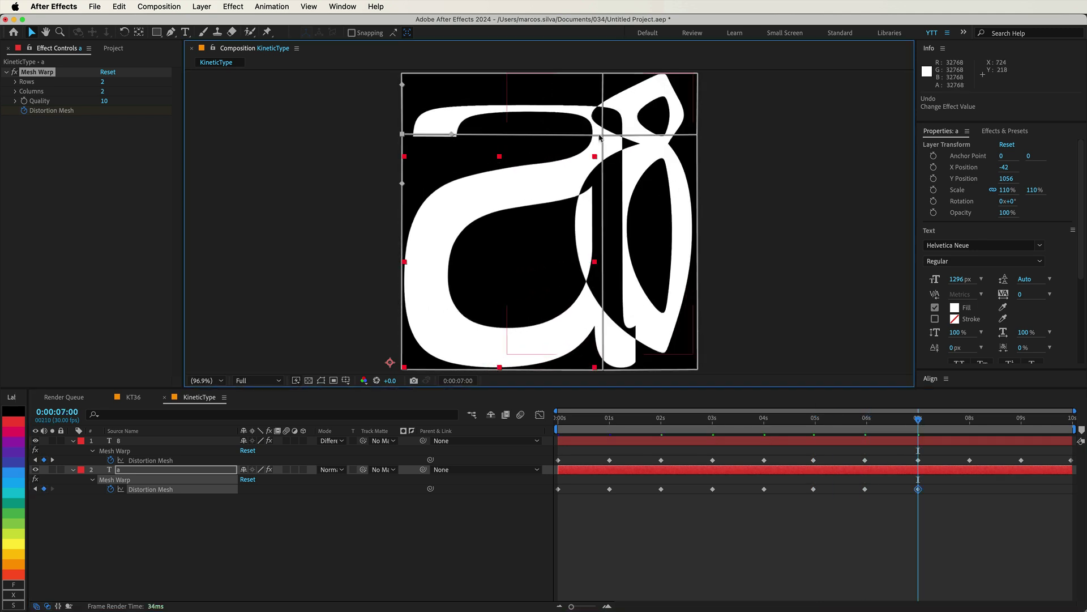
# Lower the "a" mesh's middle row for 8 seconds, and keyframe it raised with the middle column further left at 9 seconds
pyautogui.moveTo(603, 135); pyautogui.dragTo(603, 271)
pyautogui.press('k')
pyautogui.moveTo(604, 371); pyautogui.dragTo(553, 274)
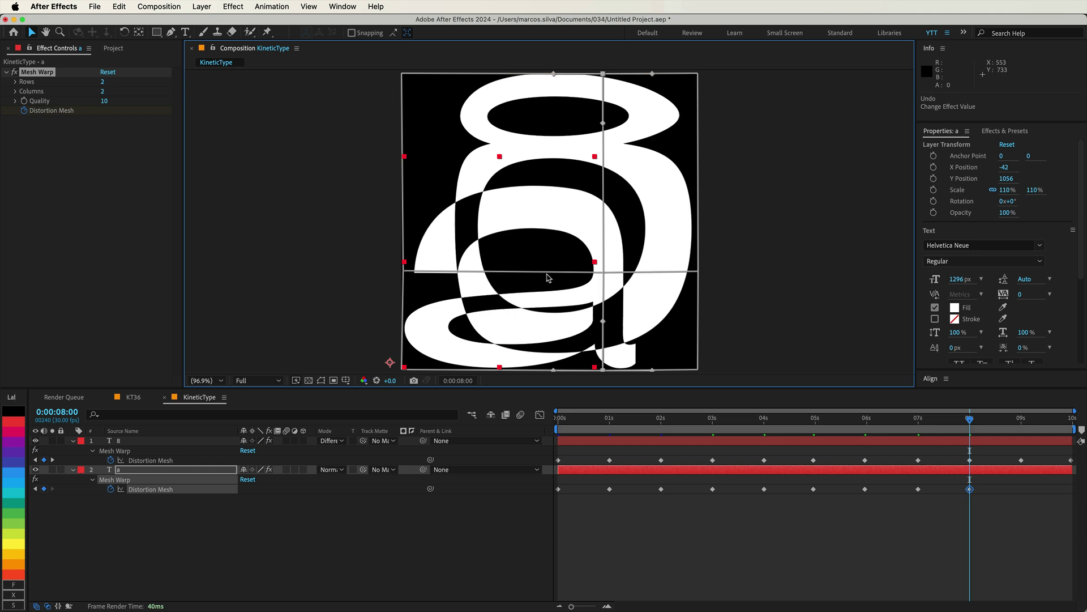
pyautogui.press('k')
pyautogui.moveTo(695, 272); pyautogui.dragTo(698, 143)
# Copy the "a" layer's first Distortion Mesh keyframe to the last frame, 0:00:09:29
pyautogui.moveTo(572, 479); pyautogui.dragTo(544, 513)
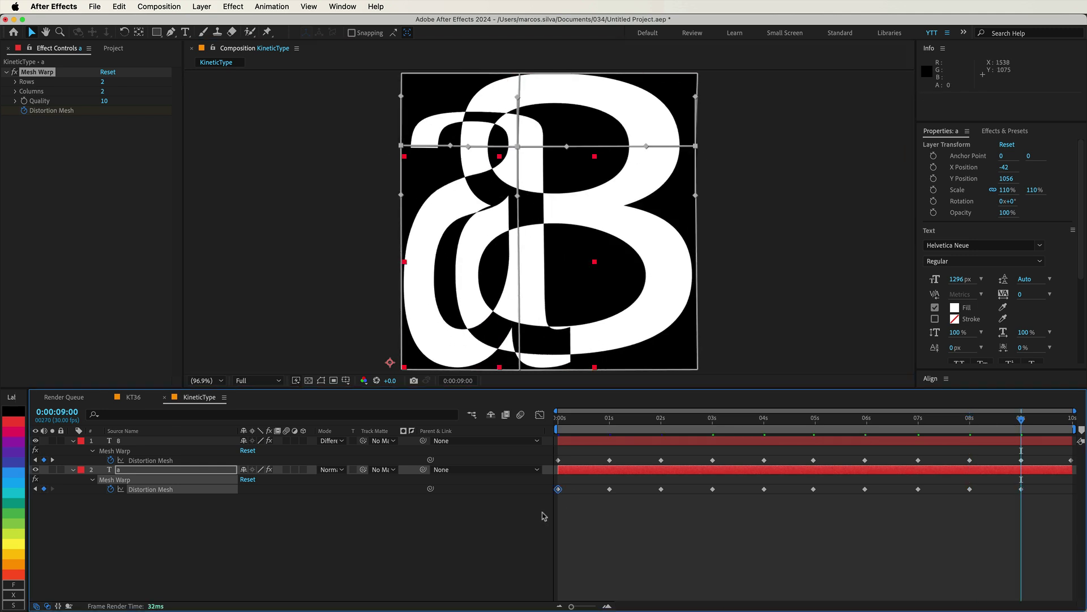
pyautogui.press('super+c')
pyautogui.press('k')
pyautogui.press('super+v')
# Select all Distortion Mesh keyframes on both the "8" and "a" layers and apply Easy Ease
pyautogui.moveTo(541, 455); pyautogui.dragTo(1085, 504)
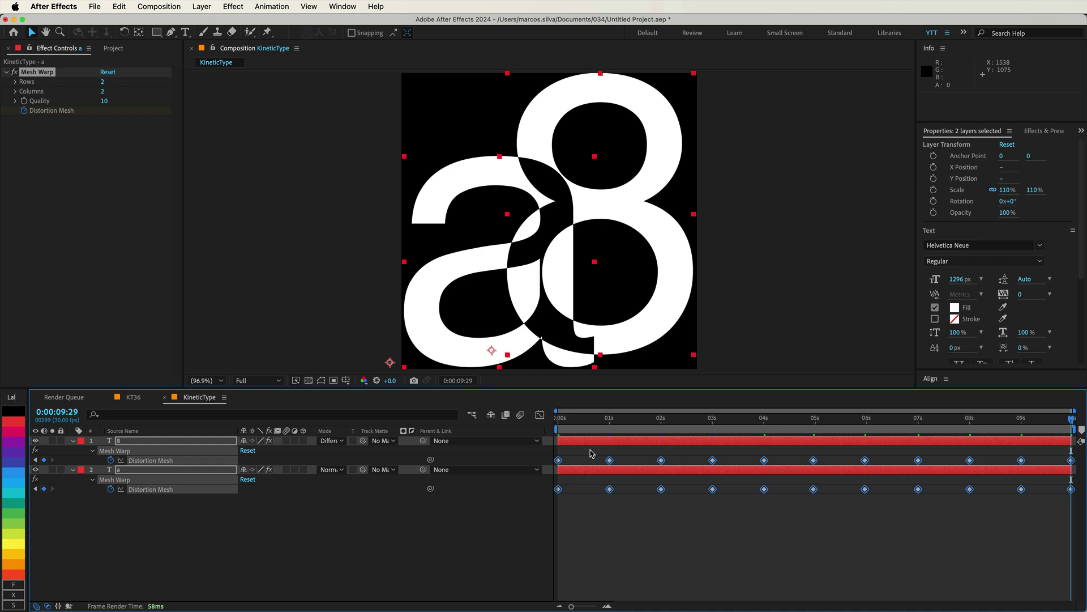
pyautogui.rightClick(558, 463)
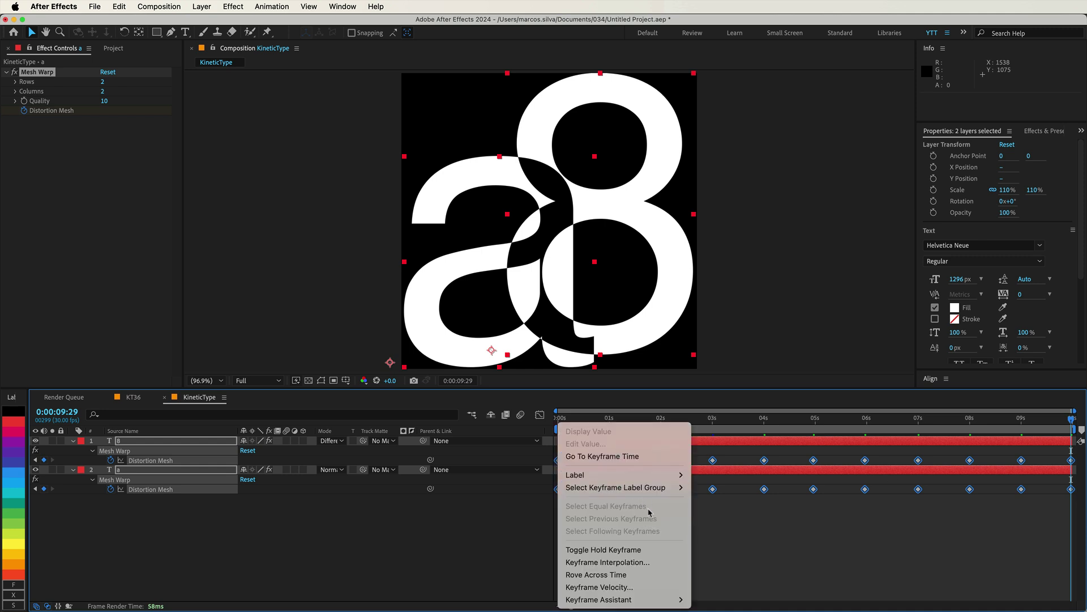
pyautogui.moveTo(663, 601)
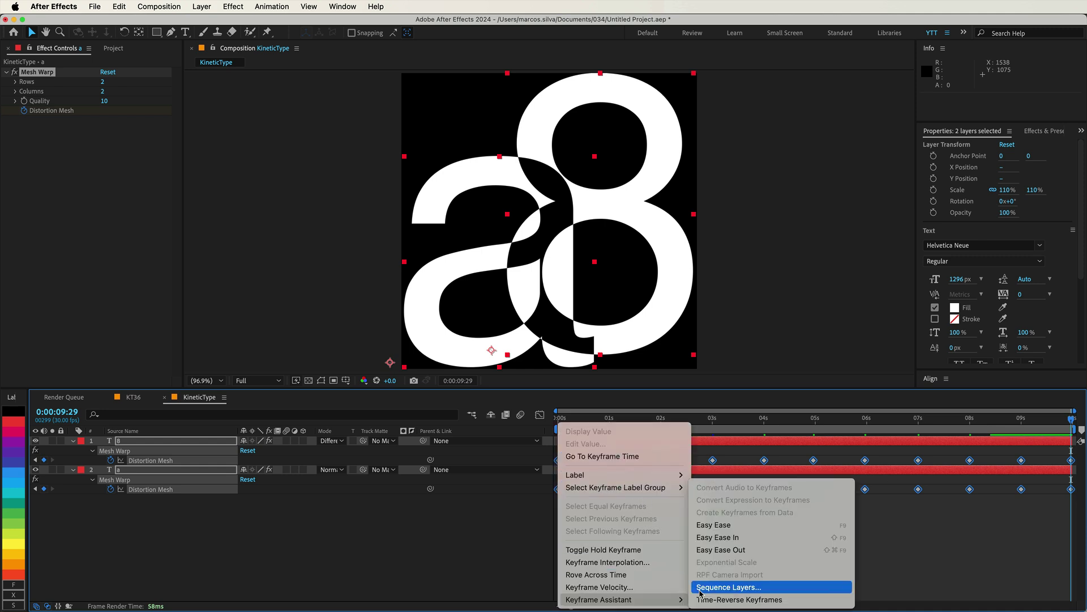
pyautogui.click(718, 526)
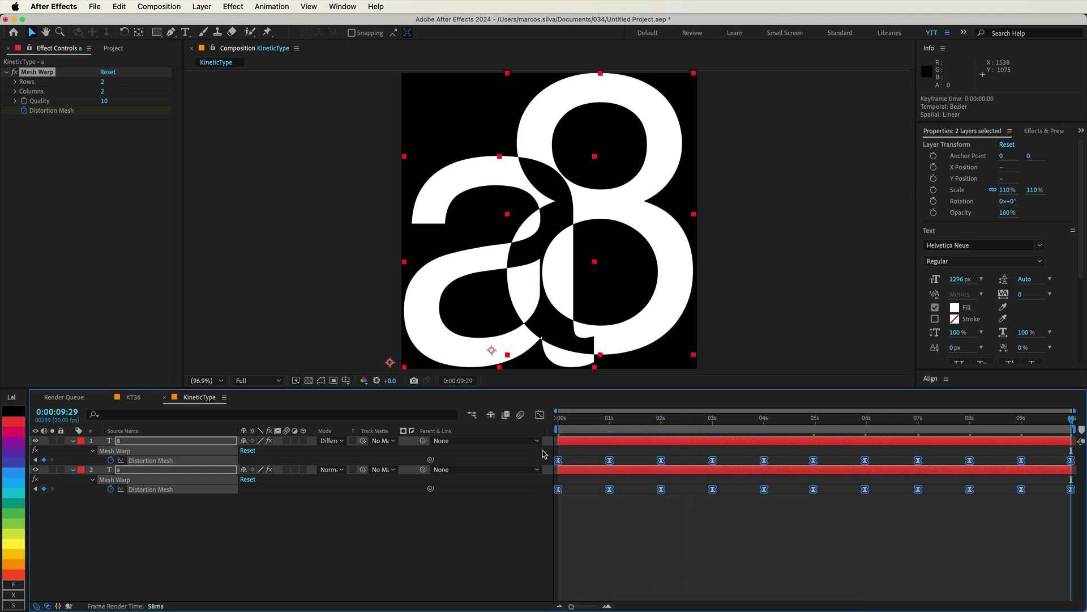
# In the speed graph, select all the keyframes and lengthen their easing handles to form a sharp speed peak between each pair
pyautogui.click(540, 416)
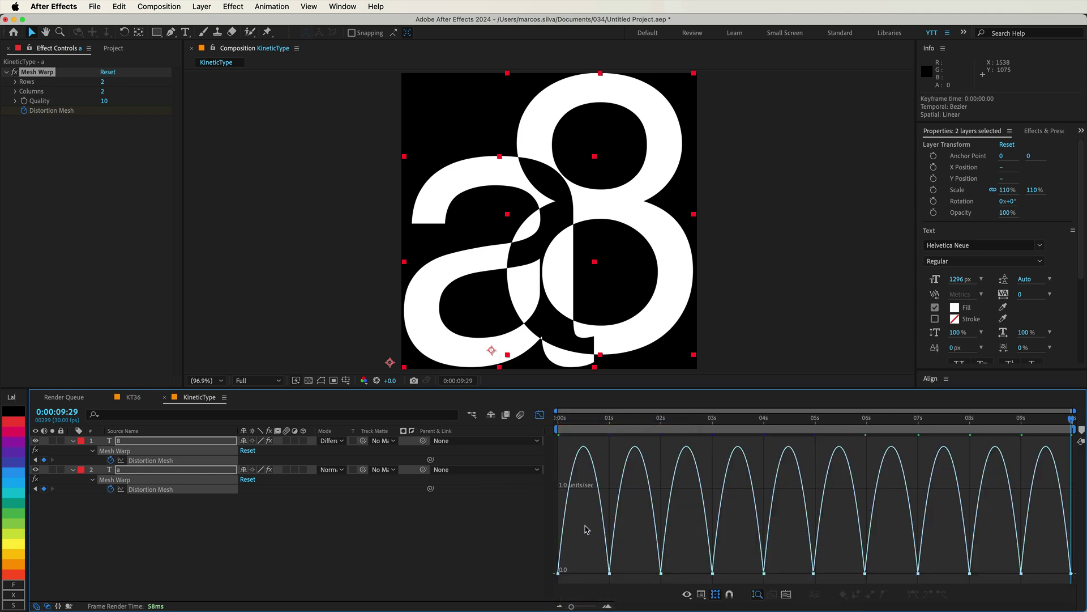
pyautogui.click(559, 568)
pyautogui.moveTo(596, 557); pyautogui.dragTo(1080, 580)
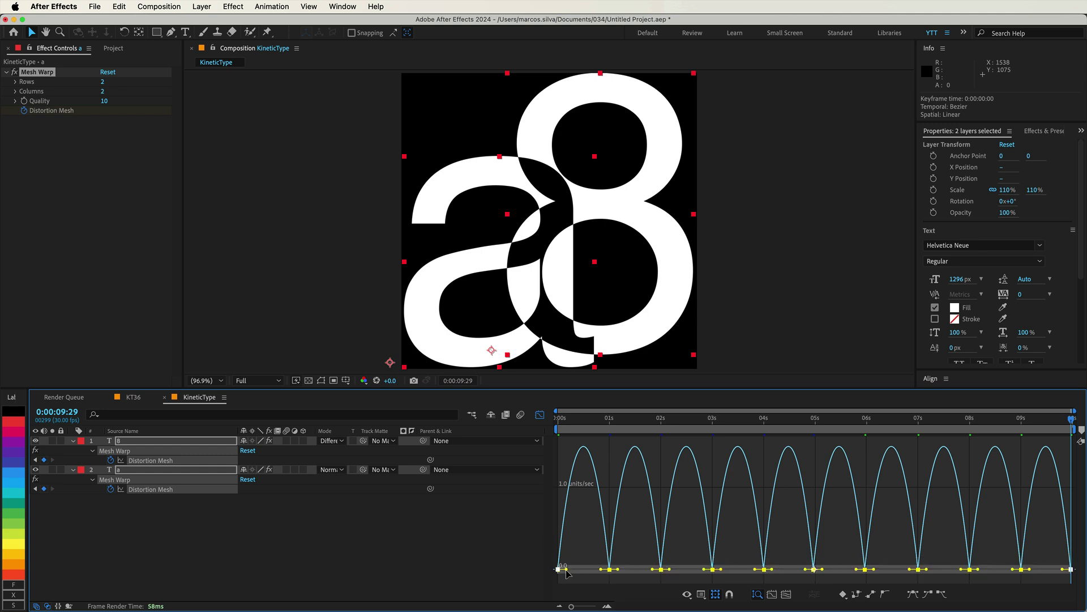
pyautogui.moveTo(565, 569); pyautogui.dragTo(591, 578)
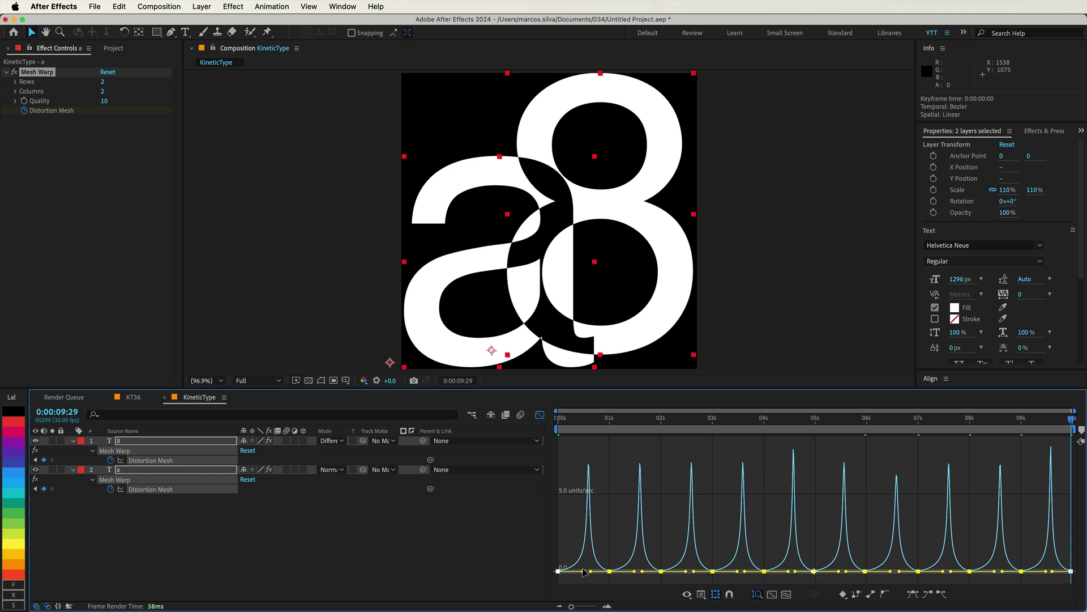
# Play the eased animation and return from the speed graph to the layer keyframes
pyautogui.press('space')
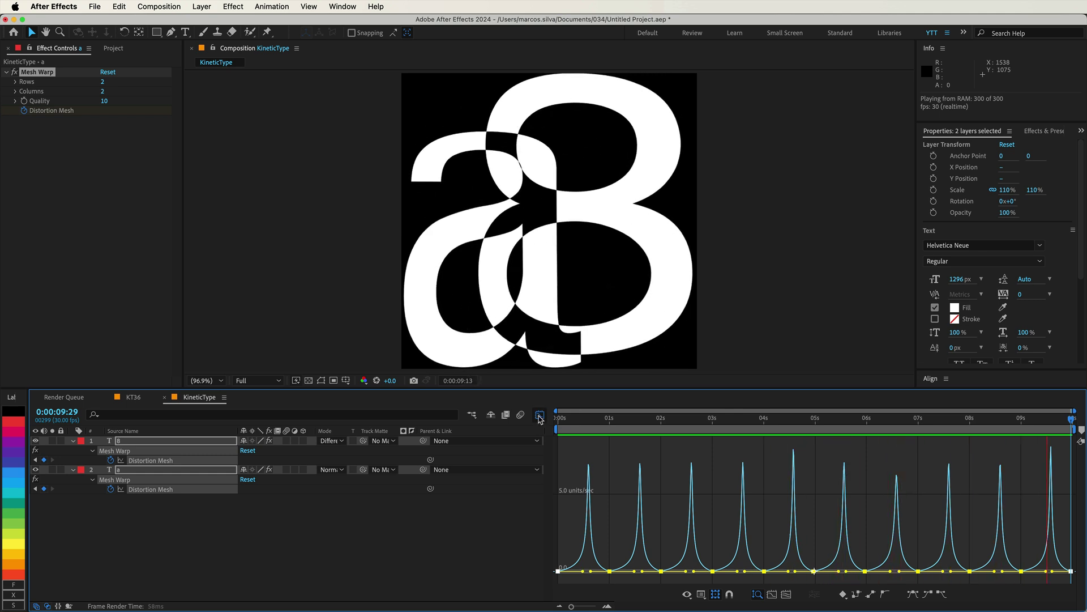
pyautogui.click(541, 420)
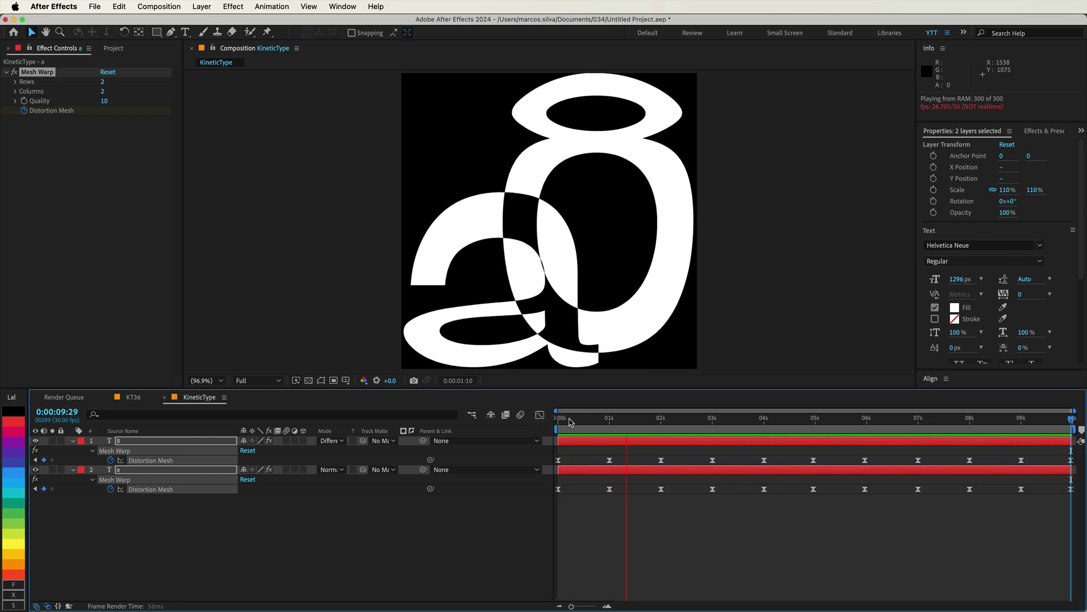